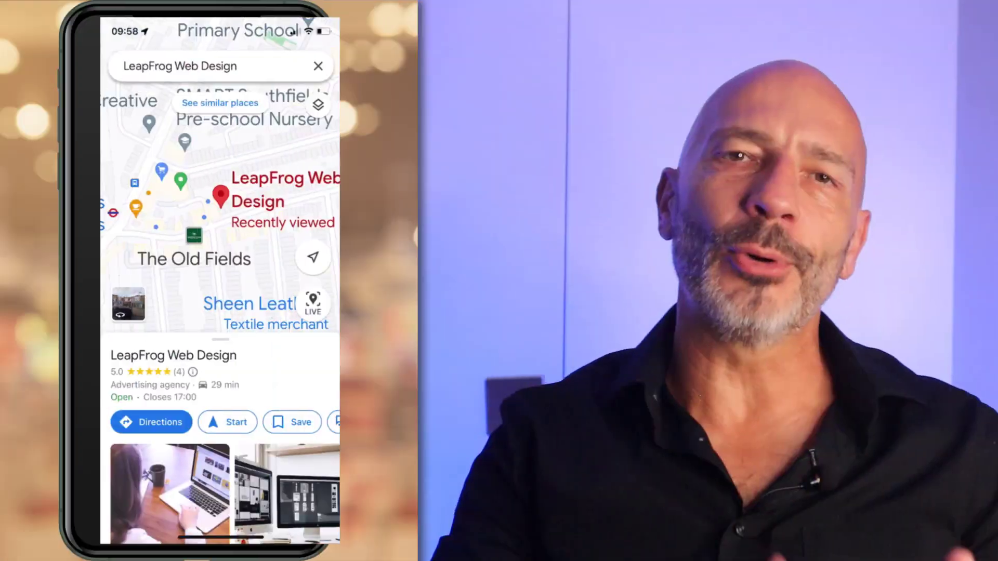
Open the LeapFrog Web Design chat in Google Maps and send the 'Does your web design include SEO' question.
scroll(223, 422, "right", 3)
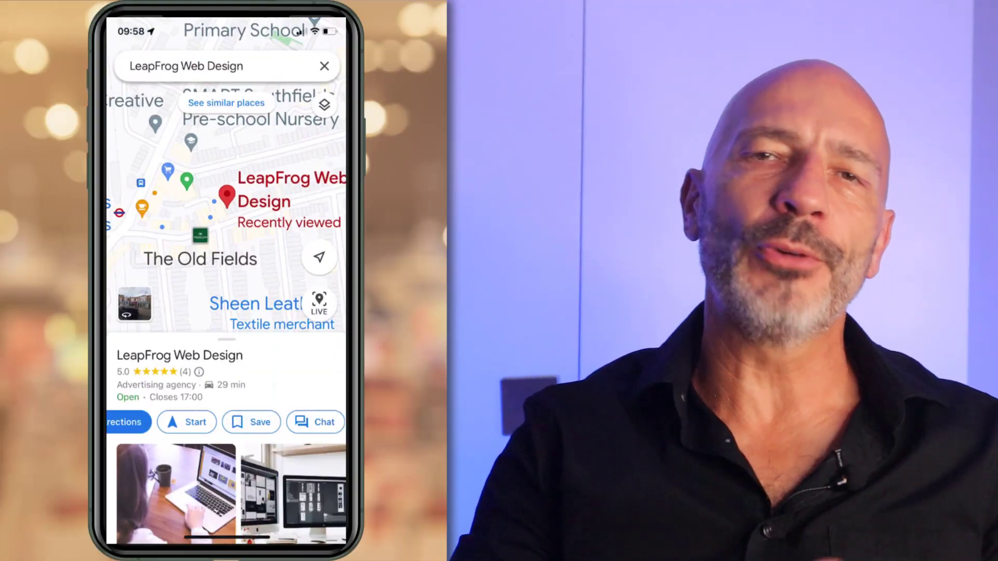
left_click(238, 422)
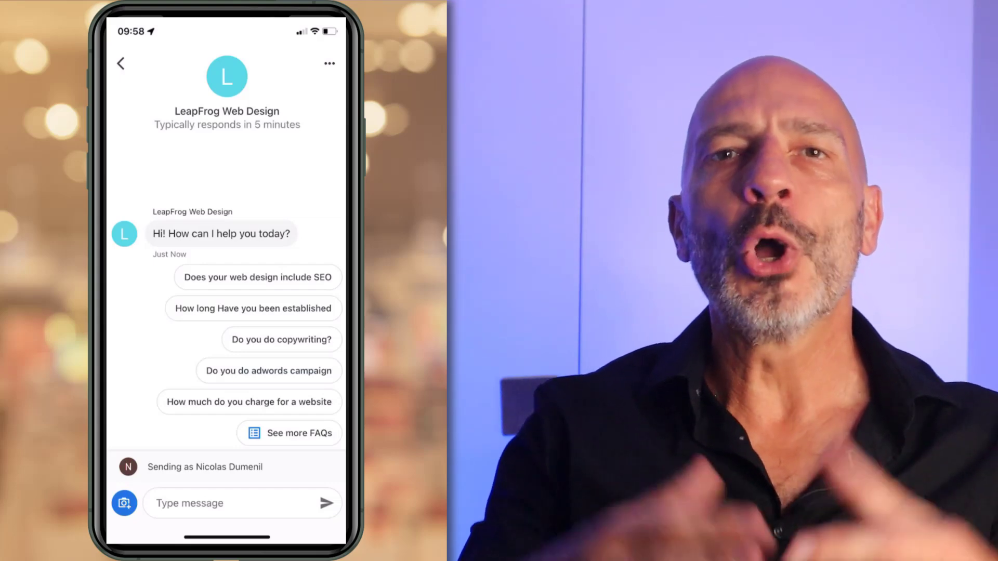
left_click(253, 277)
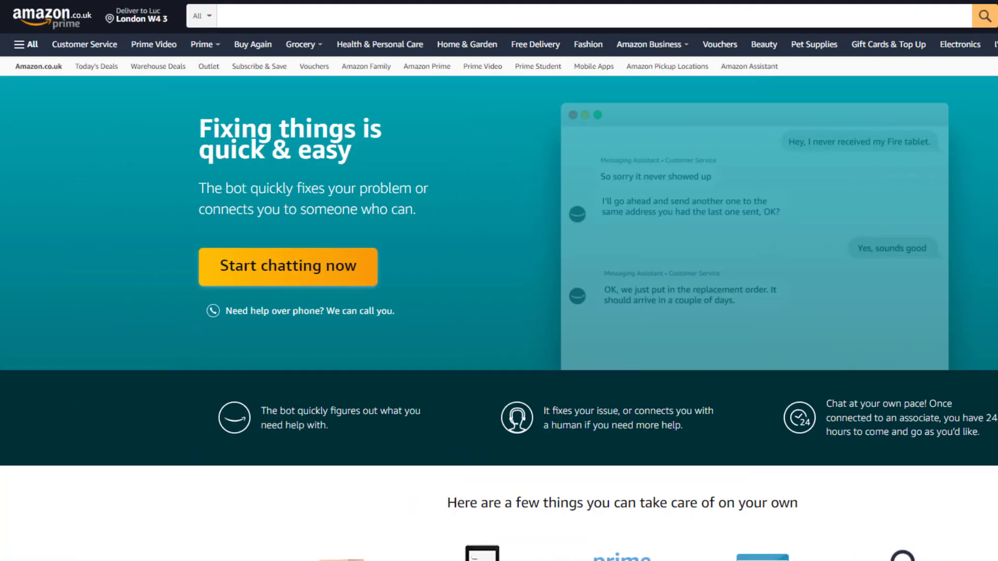
Start the Amazon assistant chat and answer 'No, something else', then 'Help with a Kindle, Fire, or Amazon device'.
left_click(301, 266)
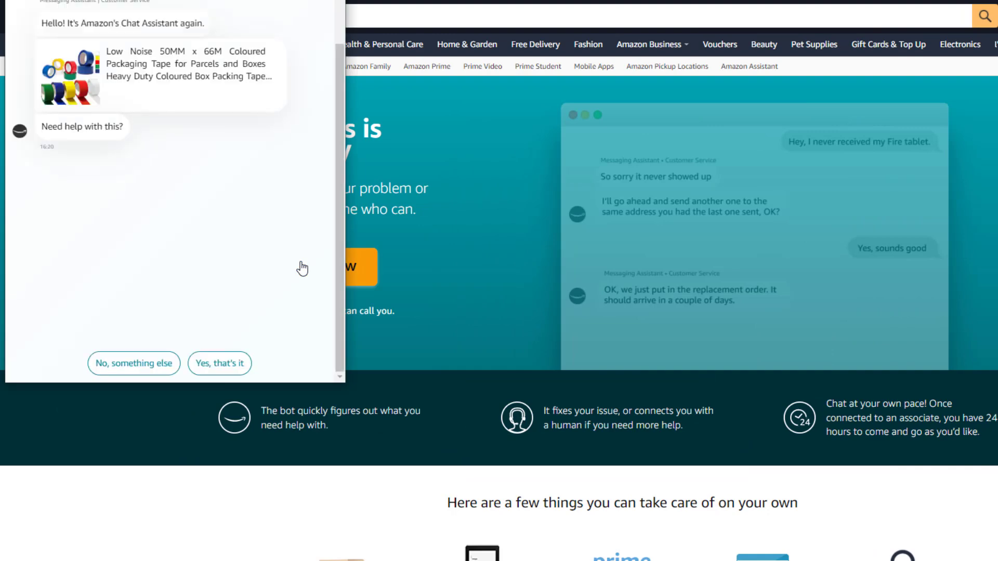
left_click(151, 364)
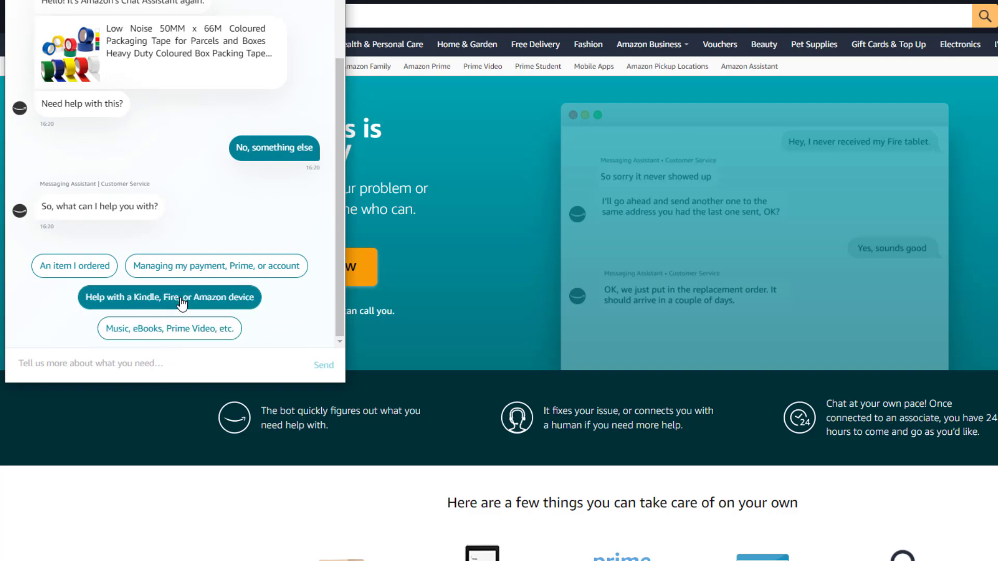
left_click(180, 300)
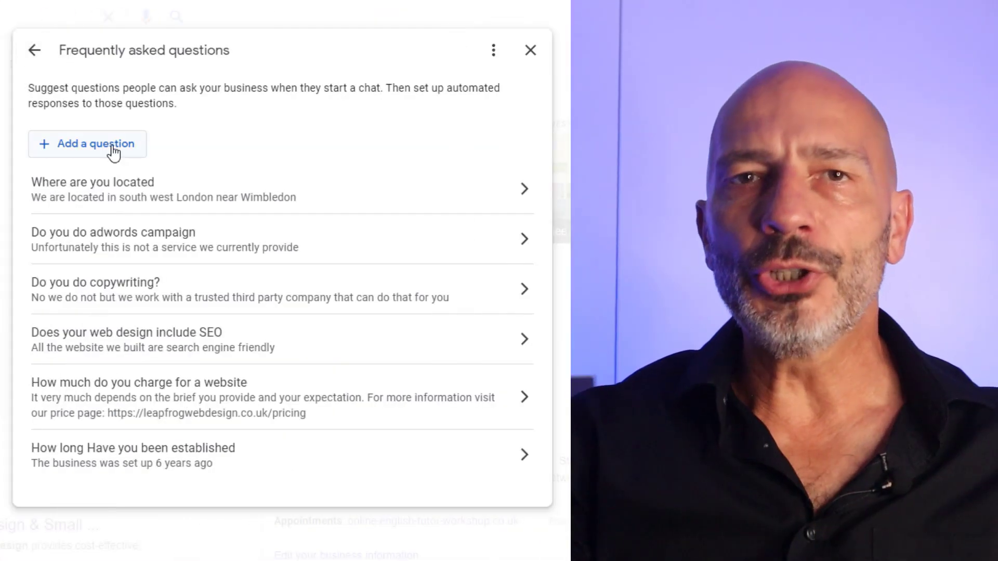
left_click(111, 146)
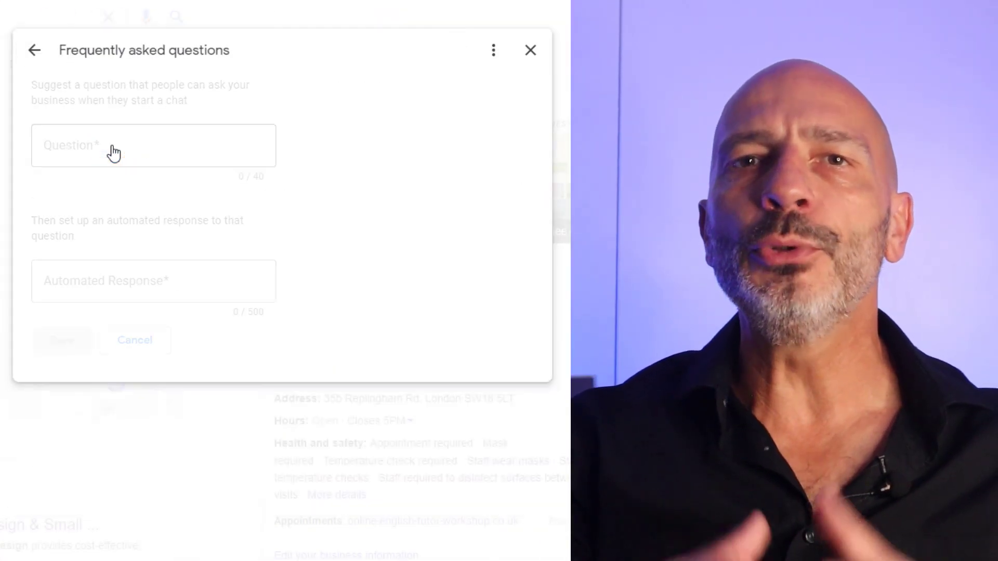
Save the FAQ 'How long does it take to build a website' answered 'It very much depends on the size of your business'.
left_click(114, 154)
type("How long does it take ")
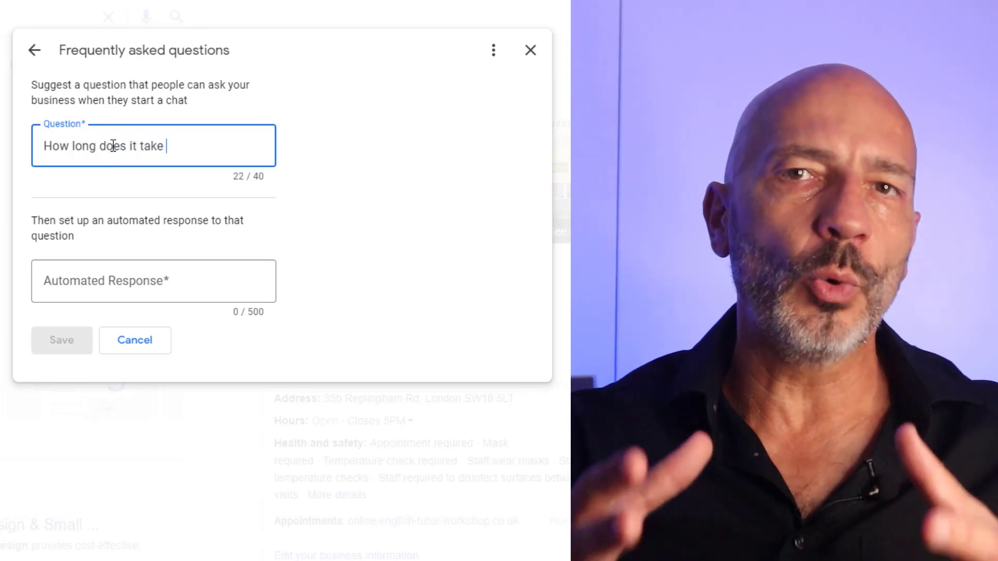
type("to build a website")
left_click(151, 285)
type("It very much deo")
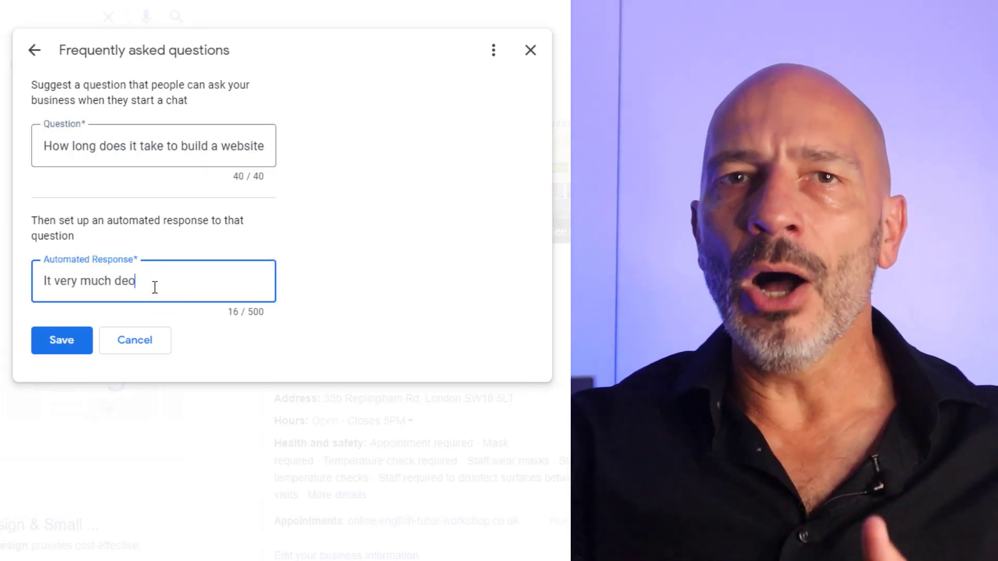
key("BackSpace")
type("pends on the size of your business")
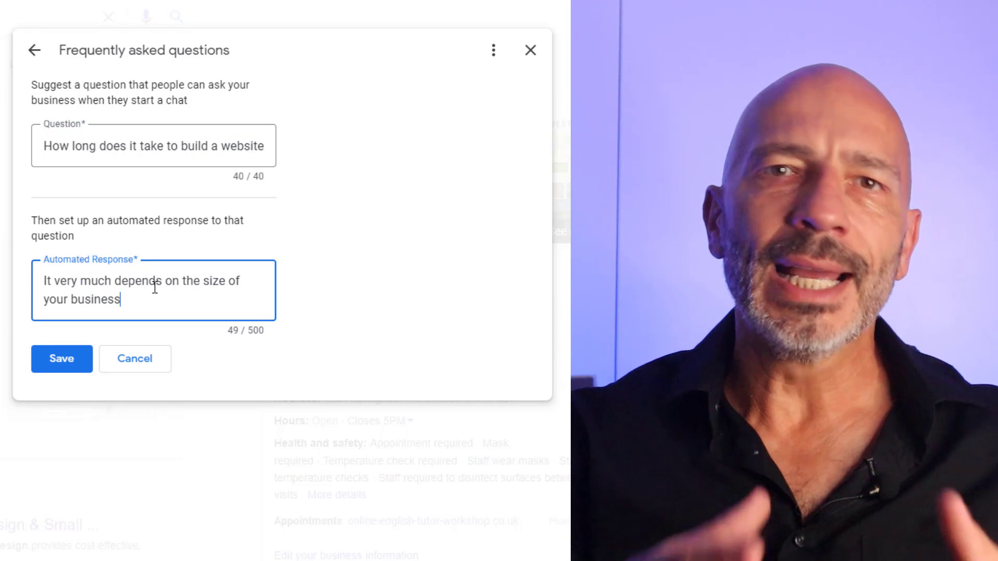
left_click(58, 360)
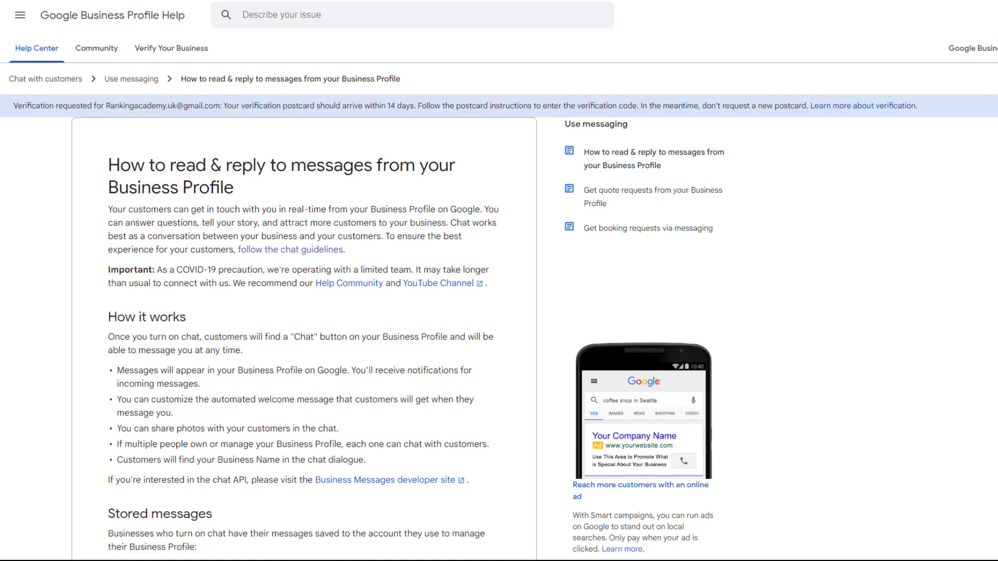
Scroll the messages help article down to the Respond promptly section on 24-hour replies.
scroll(500, 296, "down", 2)
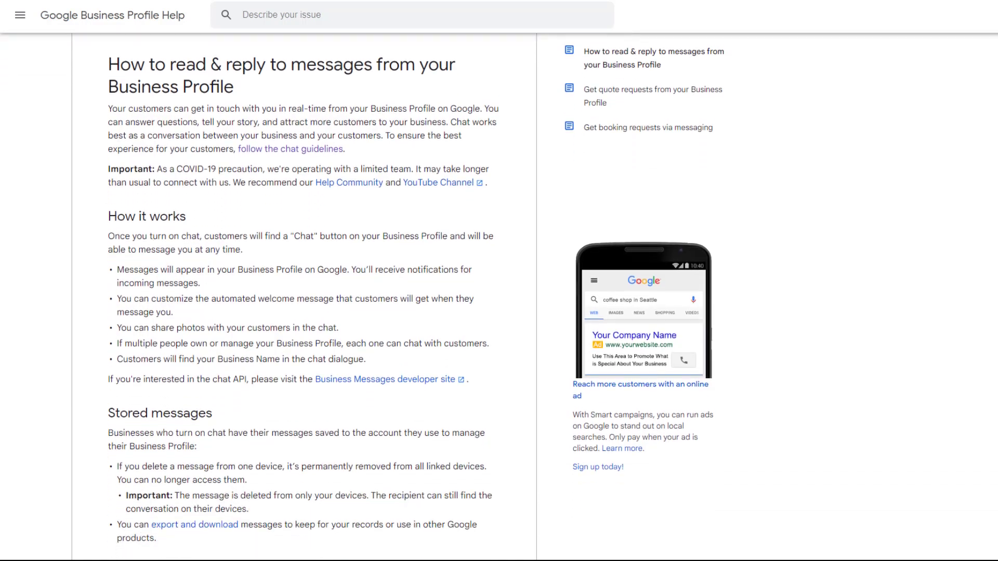
scroll(305, 296, "down", 10)
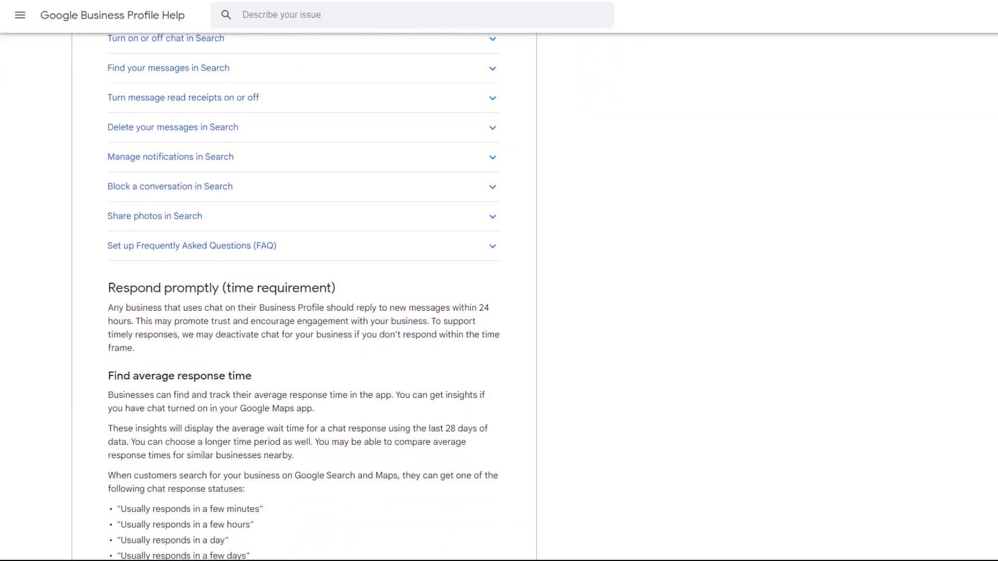
scroll(304, 296, "down", 2)
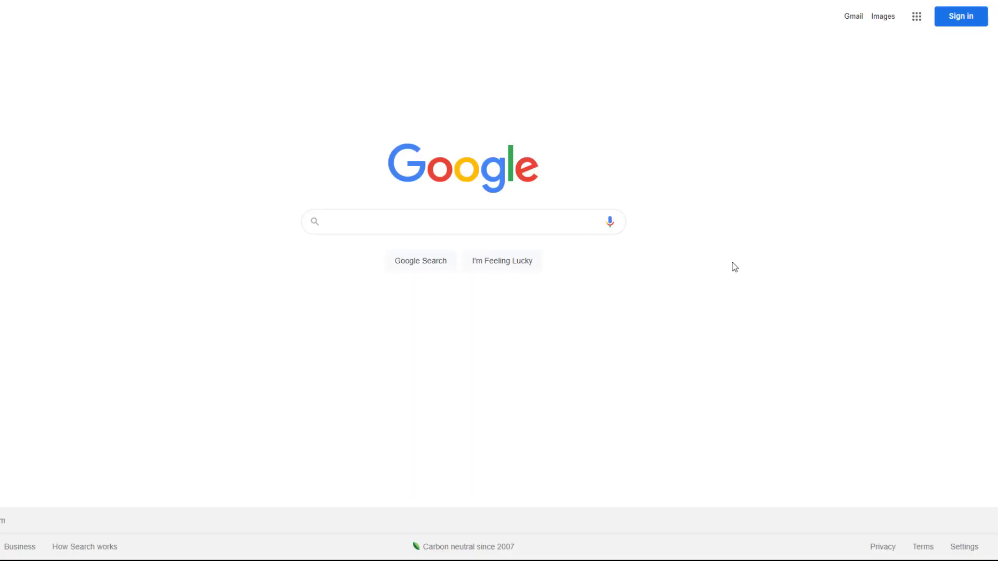
Sign in, search 'my business', and bring up the Dog Walker Chiswick profile's Turn on chat tip.
left_click(962, 20)
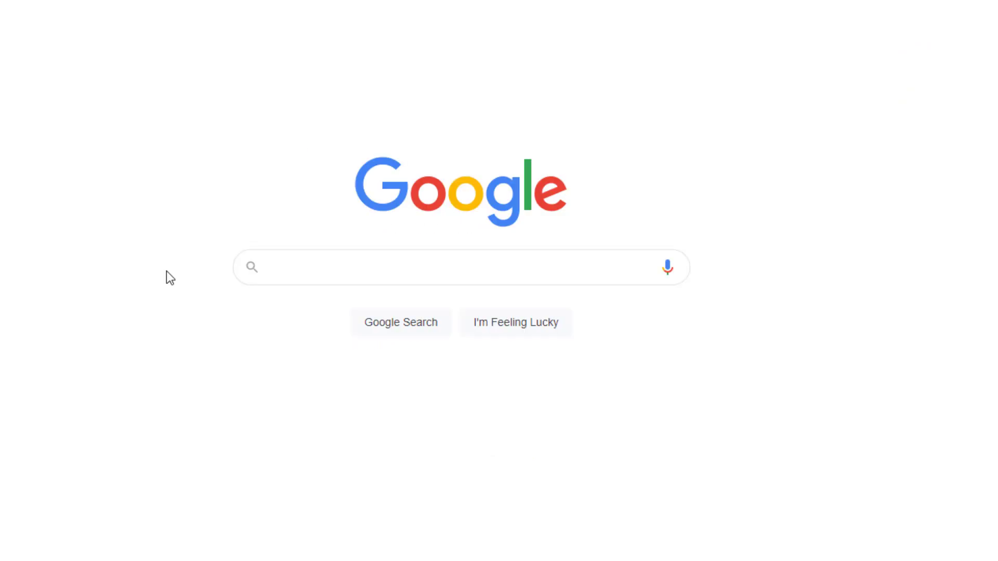
type("my busines")
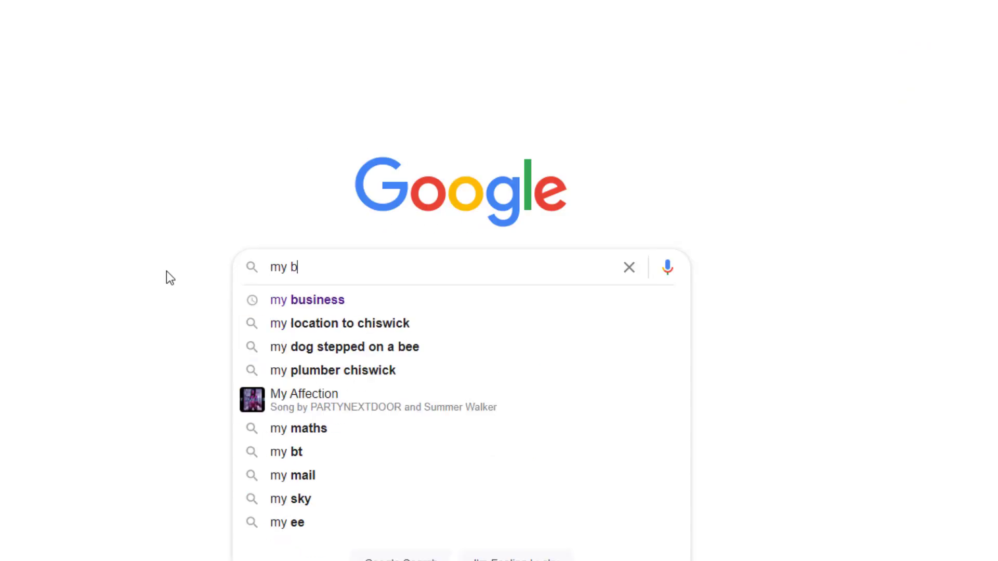
type("s")
left_click(388, 339)
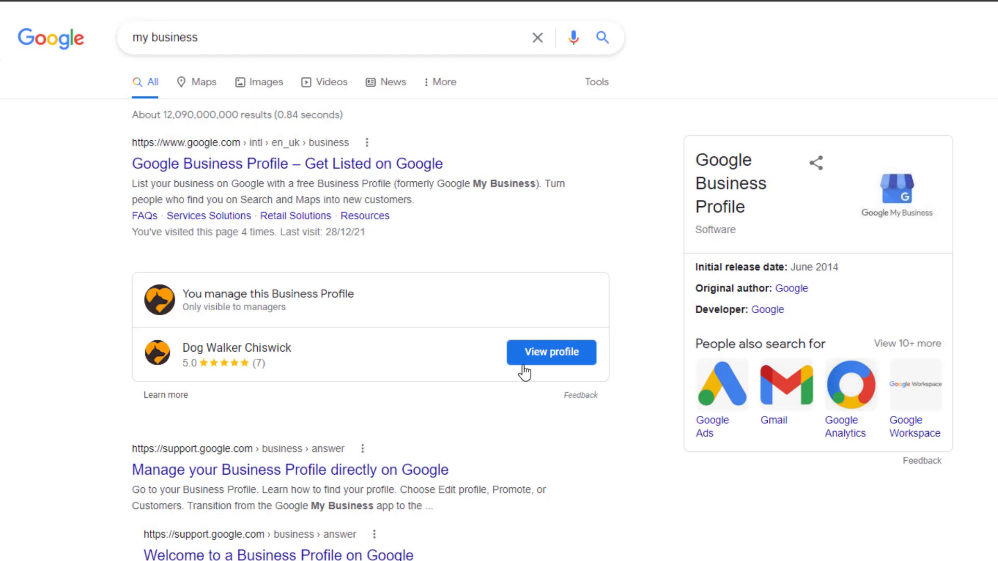
left_click(526, 354)
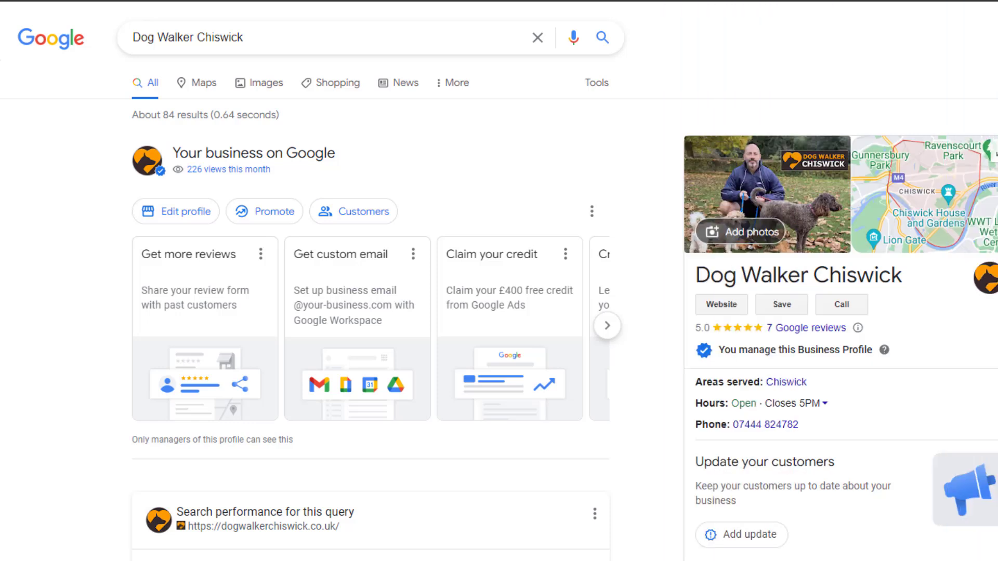
left_click(607, 327)
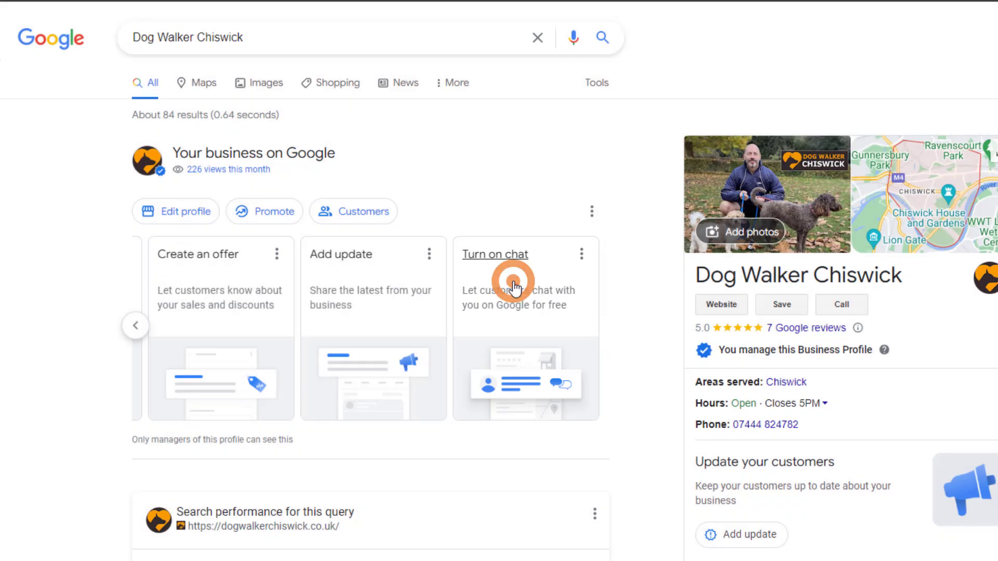
Turn on chat for Dog Walker Chiswick and continue to its Messages inbox.
left_click(514, 285)
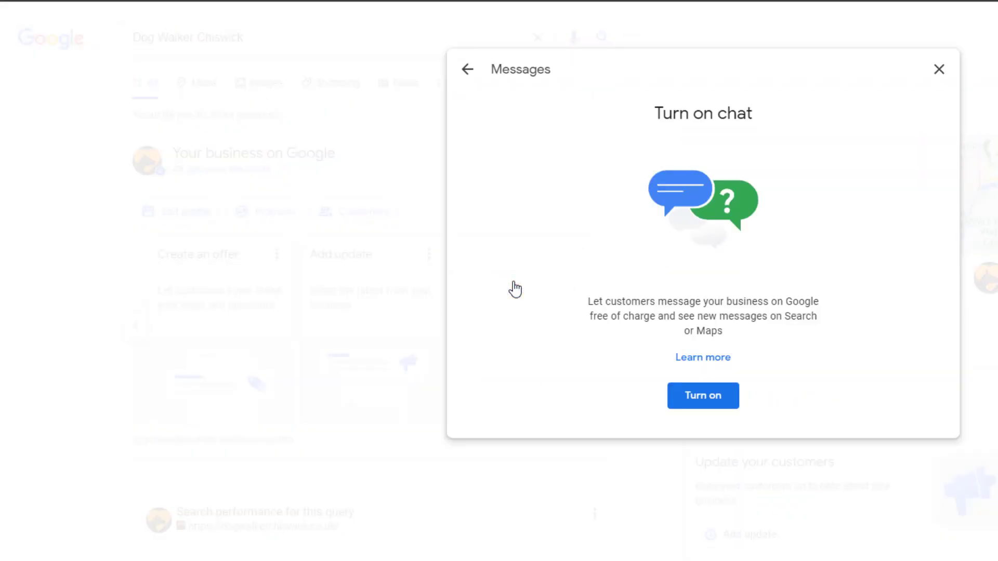
left_click(699, 396)
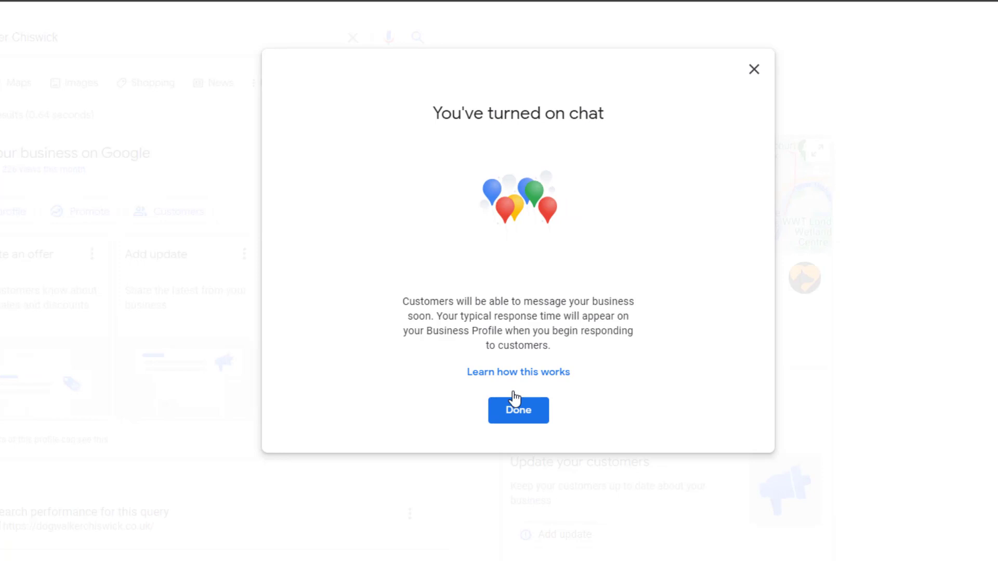
left_click(514, 419)
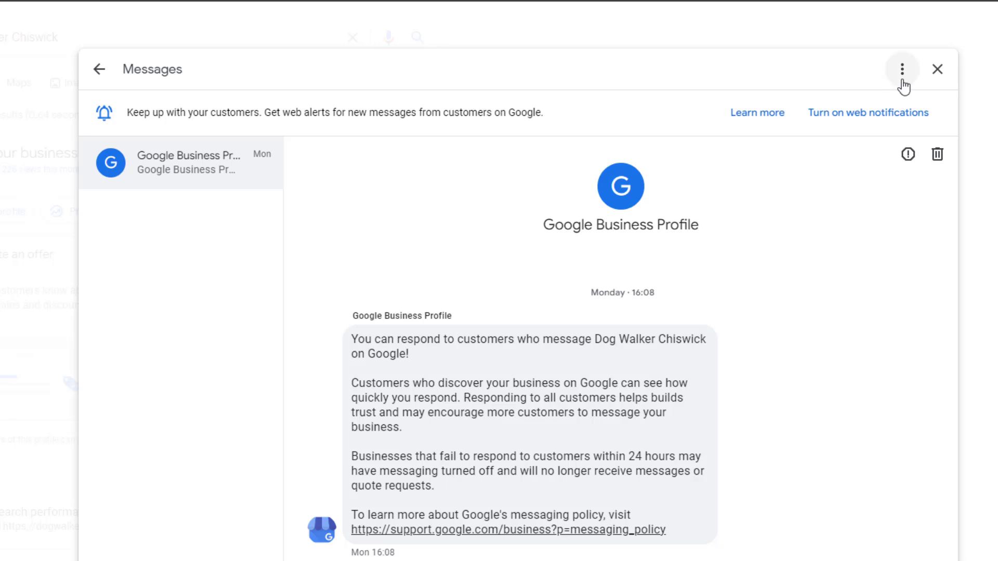
Bring up Messaging settings from the Messages panel's three-dot menu.
left_click(903, 72)
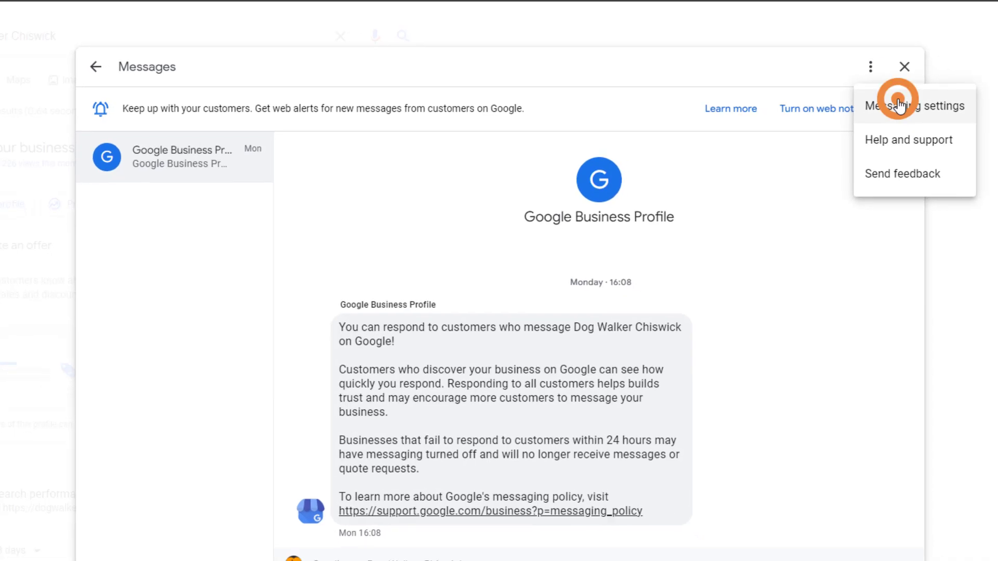
left_click(930, 102)
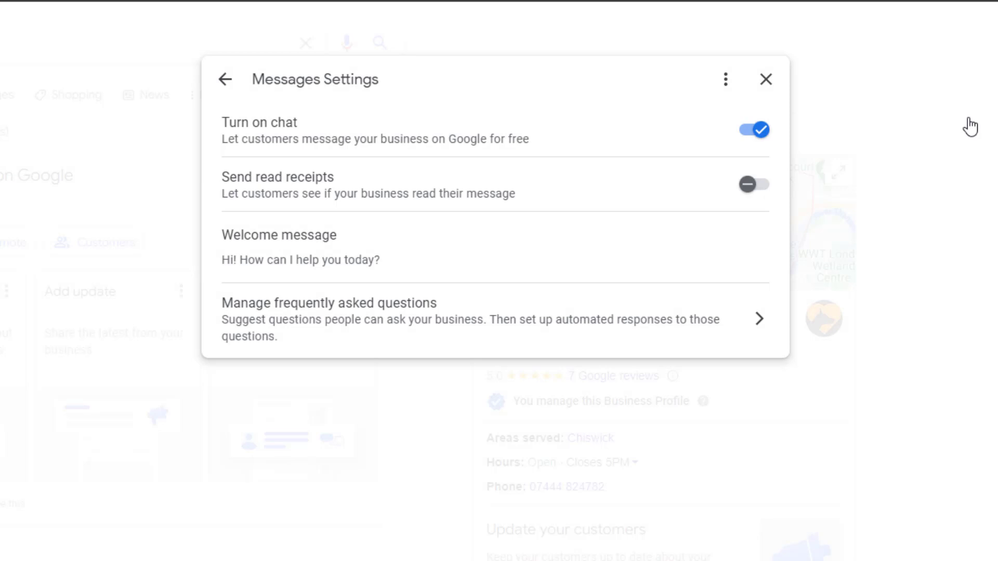
Turn on read receipts and set the welcome message to 'Thanks for contacting Dog Walker Chiswick. How can we help you today?'.
left_click(757, 190)
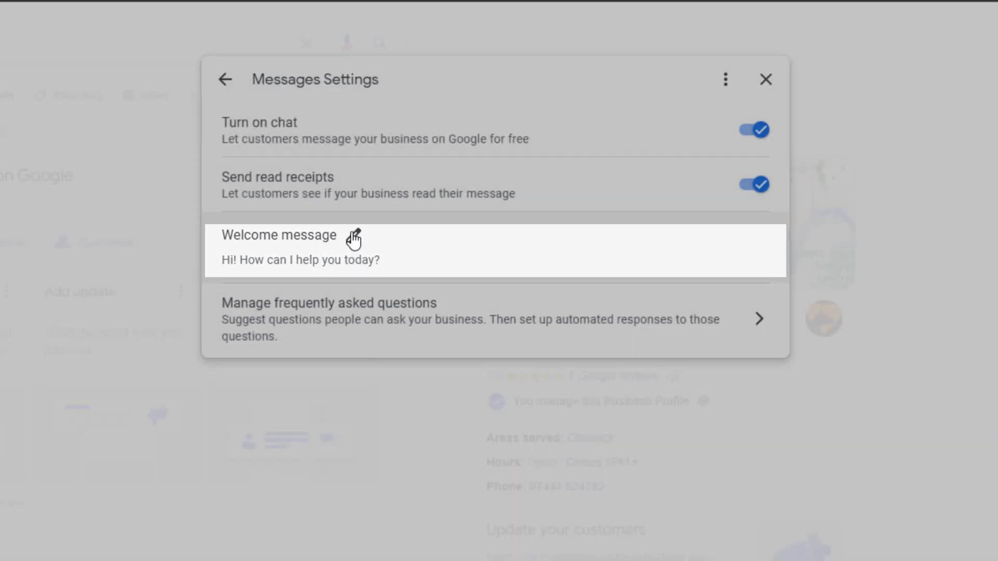
left_click(353, 237)
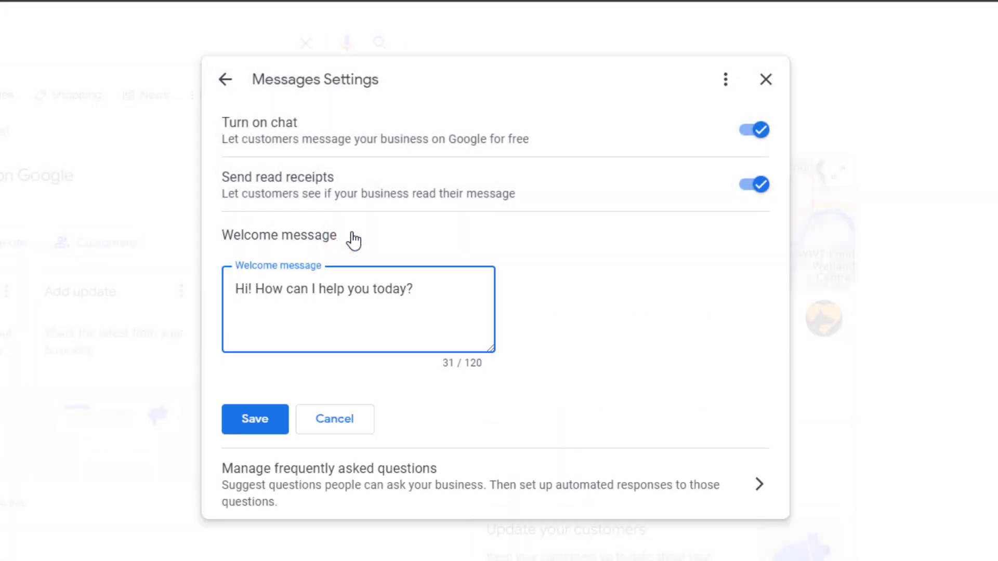
left_click_drag(429, 283, 234, 276)
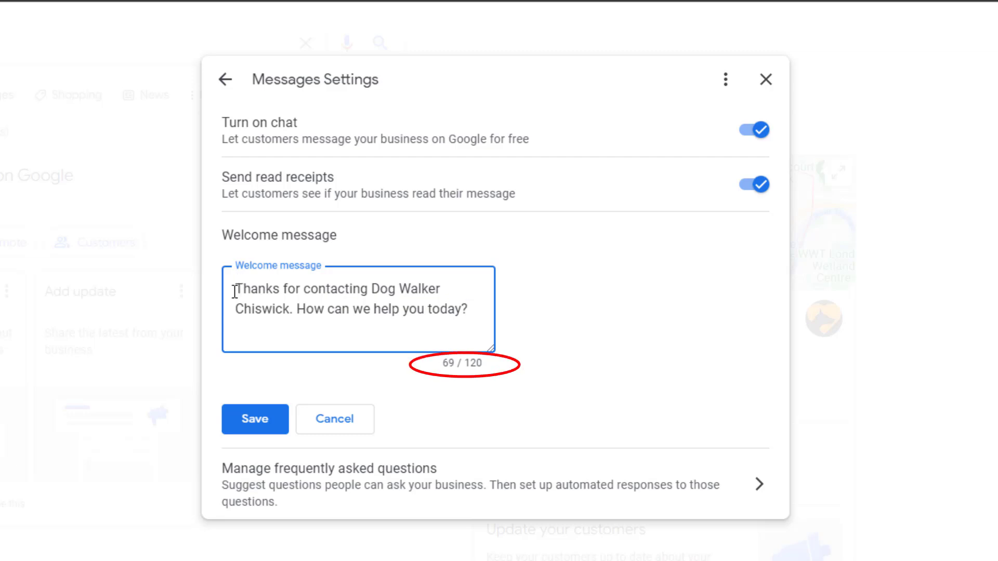
left_click(271, 427)
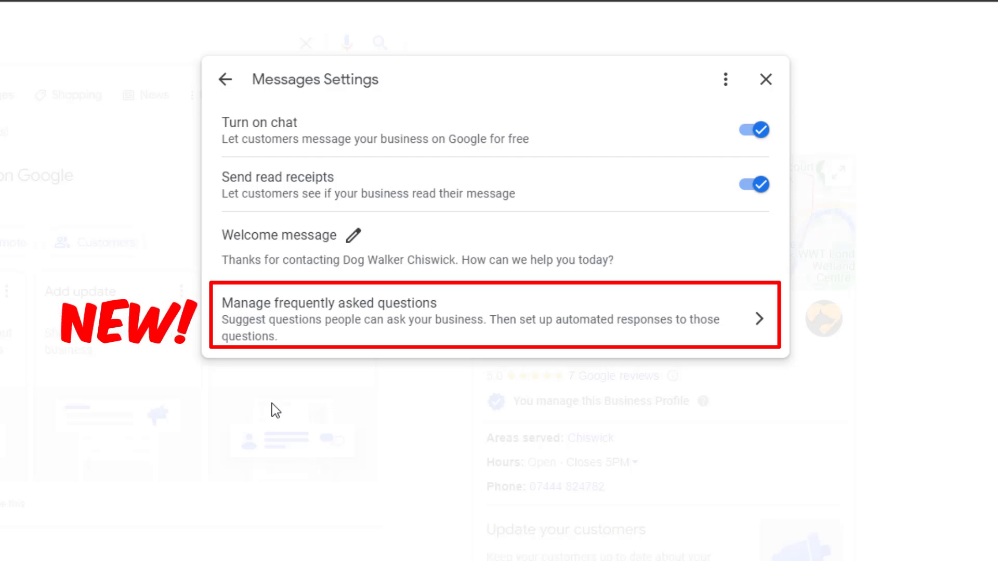
Start a new FAQ with the question 'How can i book a walk for my dog?'.
left_click(357, 327)
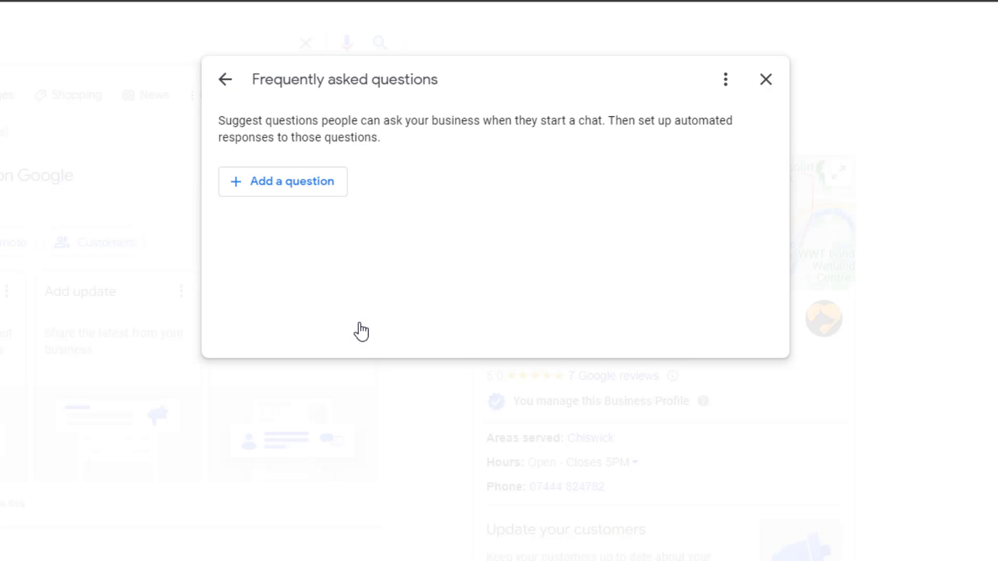
left_click(304, 186)
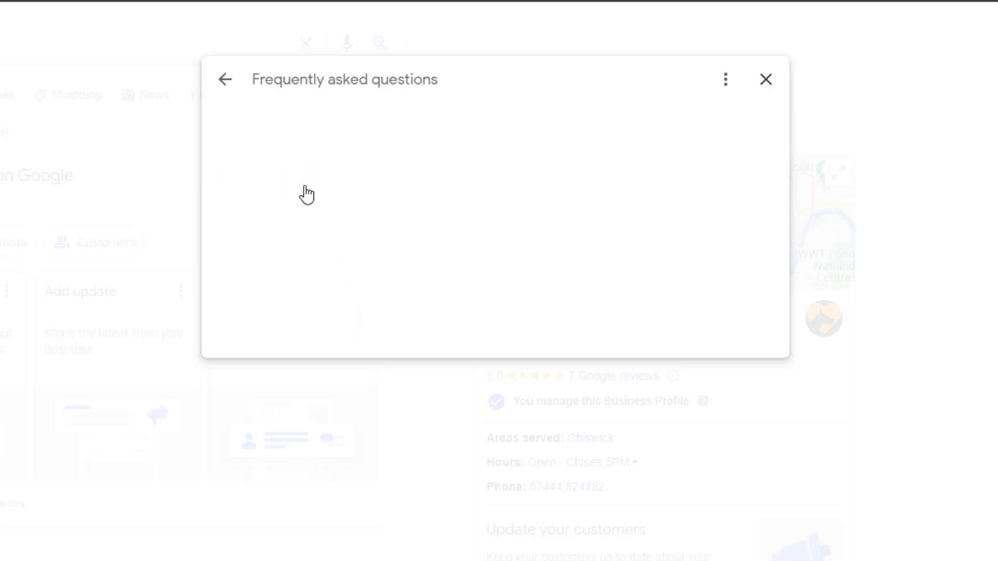
left_click(306, 186)
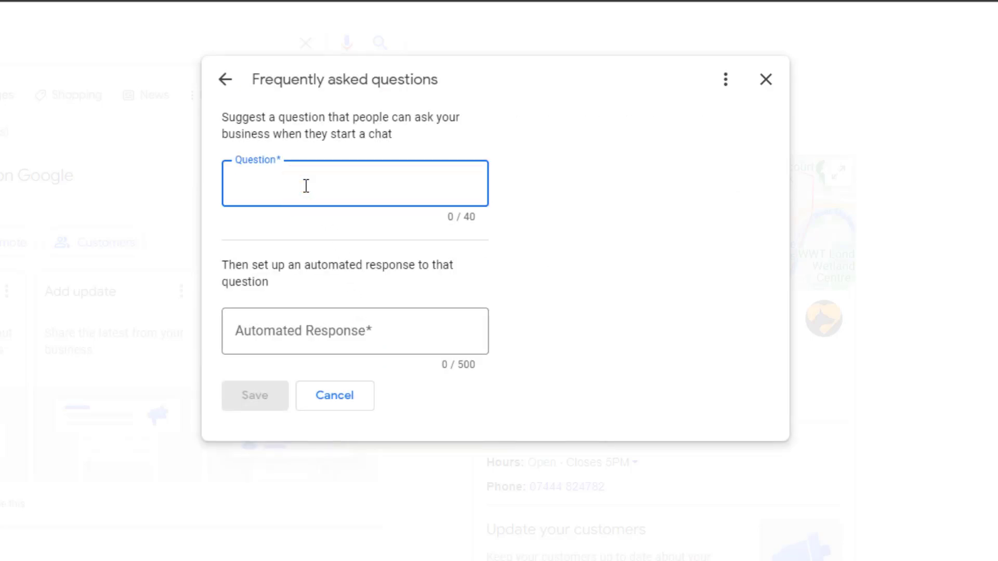
type("How can i book a walk for ")
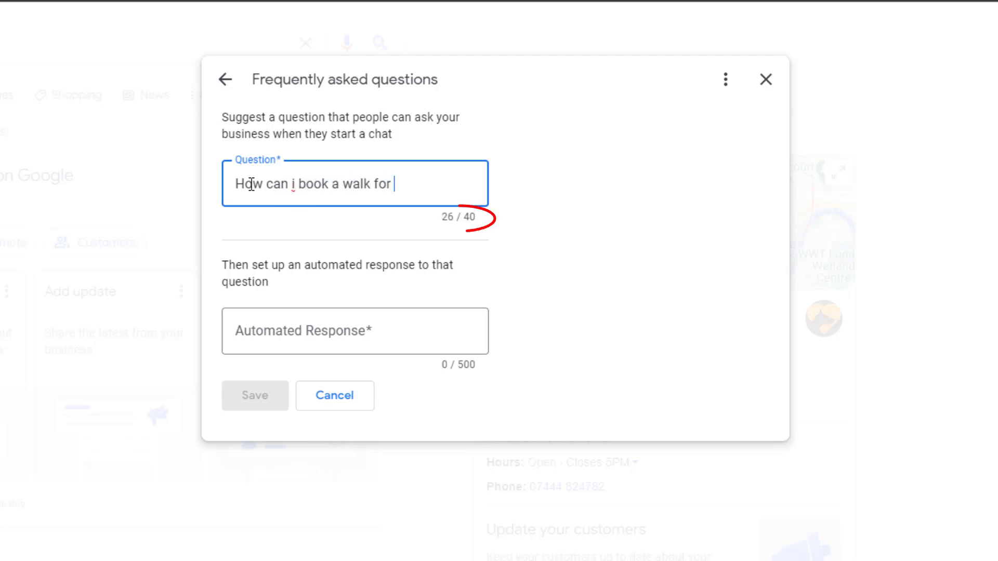
type("my dog?")
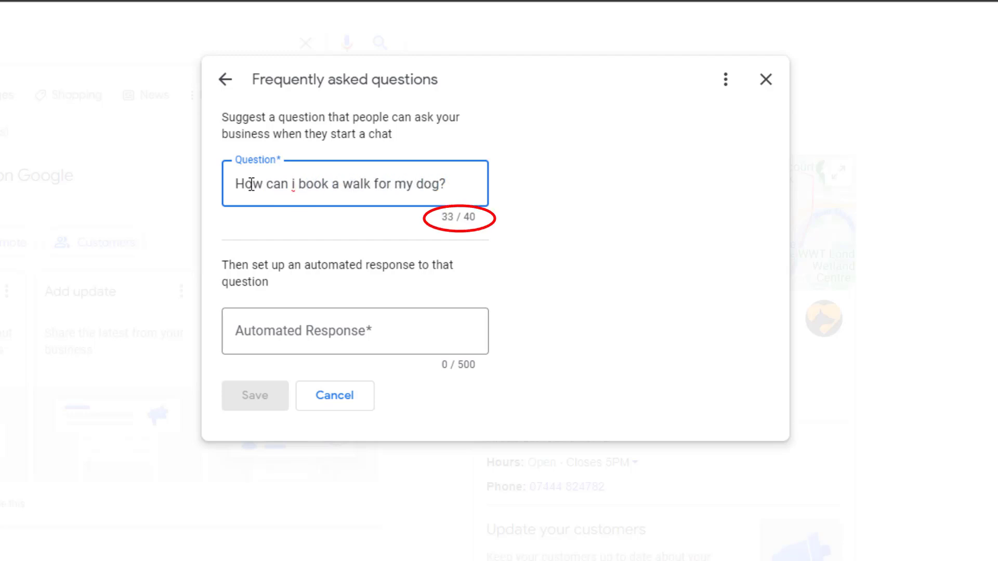
left_click(289, 333)
type("You ca")
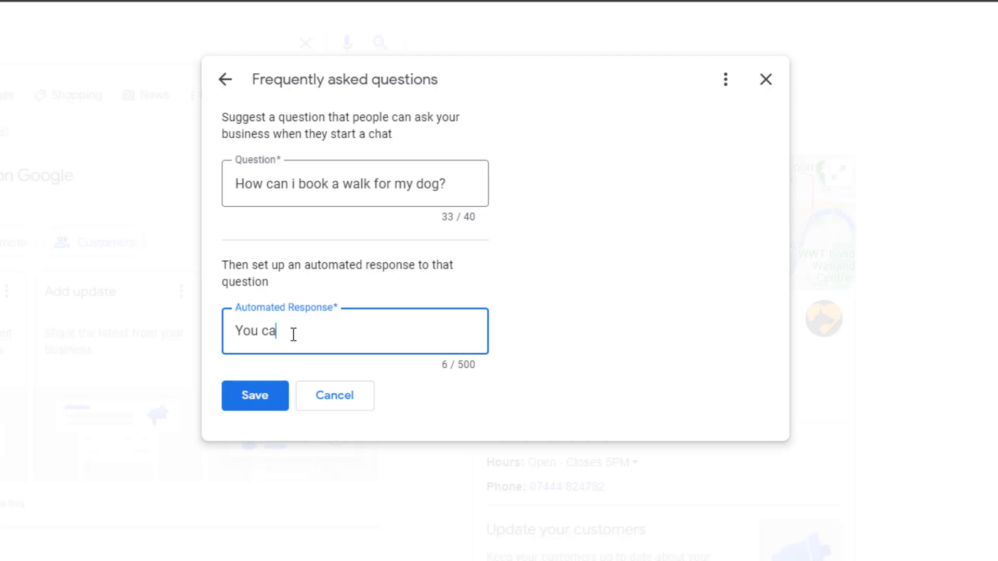
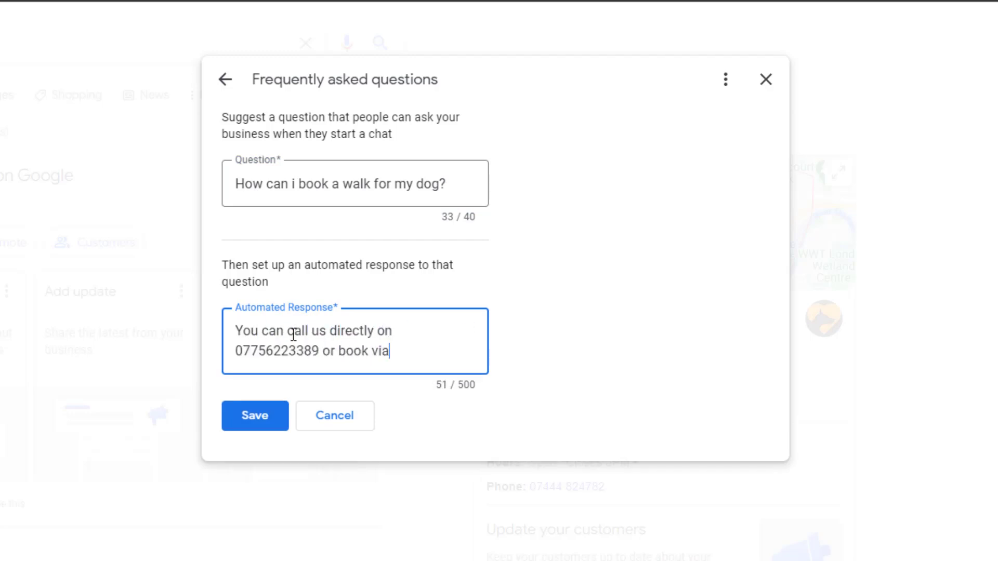
type(" our booking form o")
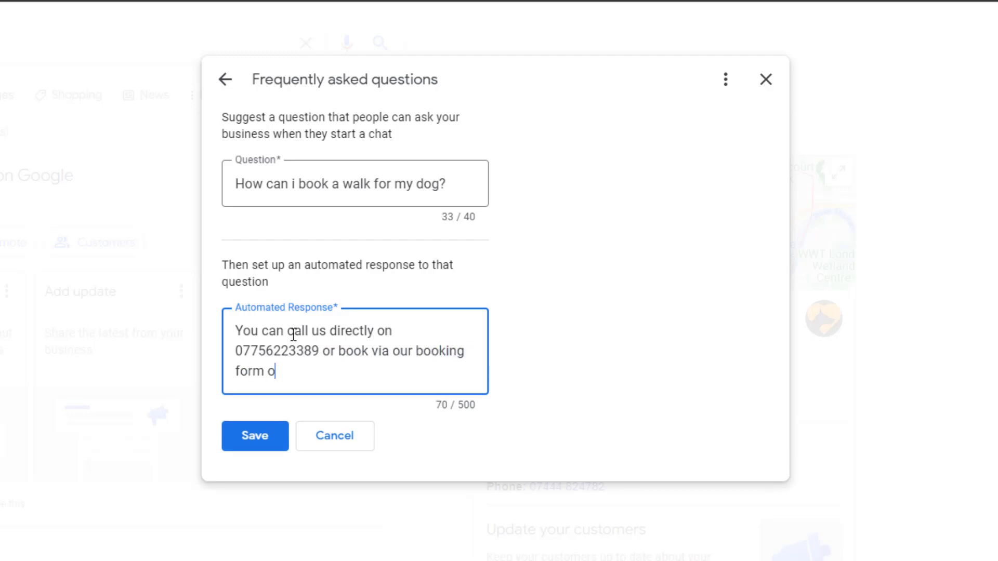
type("n ou")
key("BackSpace")
type("n our wer")
key("BackSpace")
type("bsite: https;")
key("BackSpace")
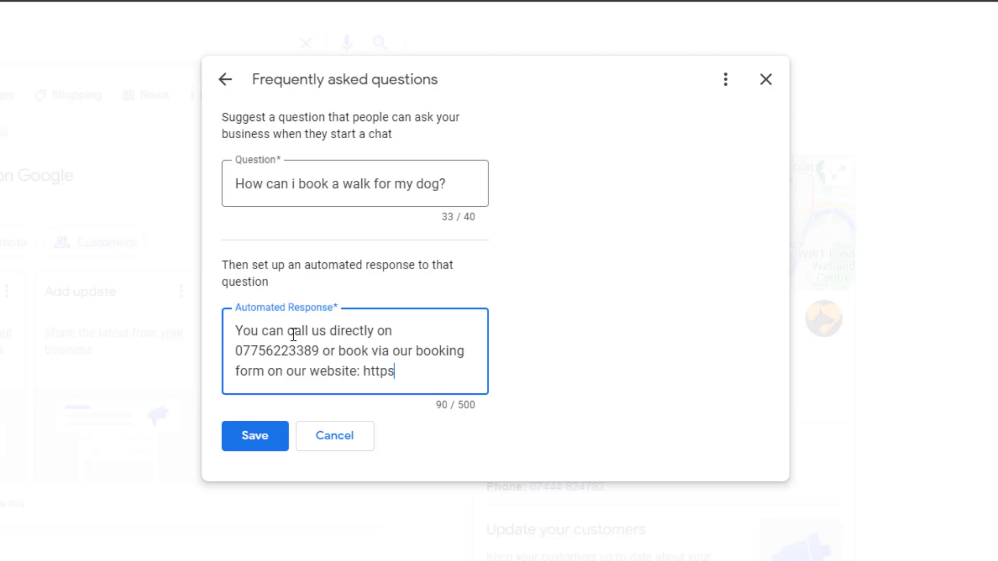
type("://dogwakl")
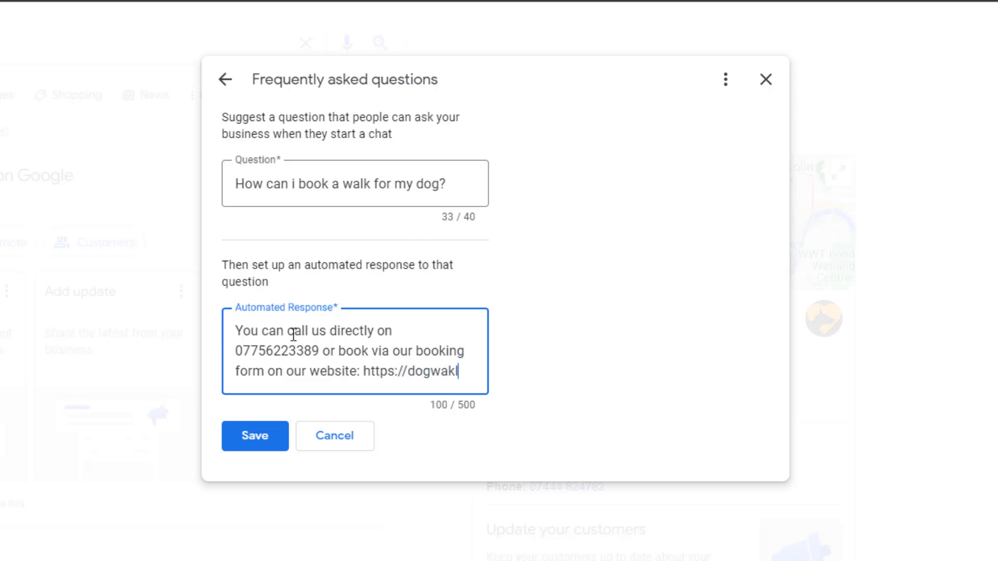
type("erchiswick.co.uk/b")
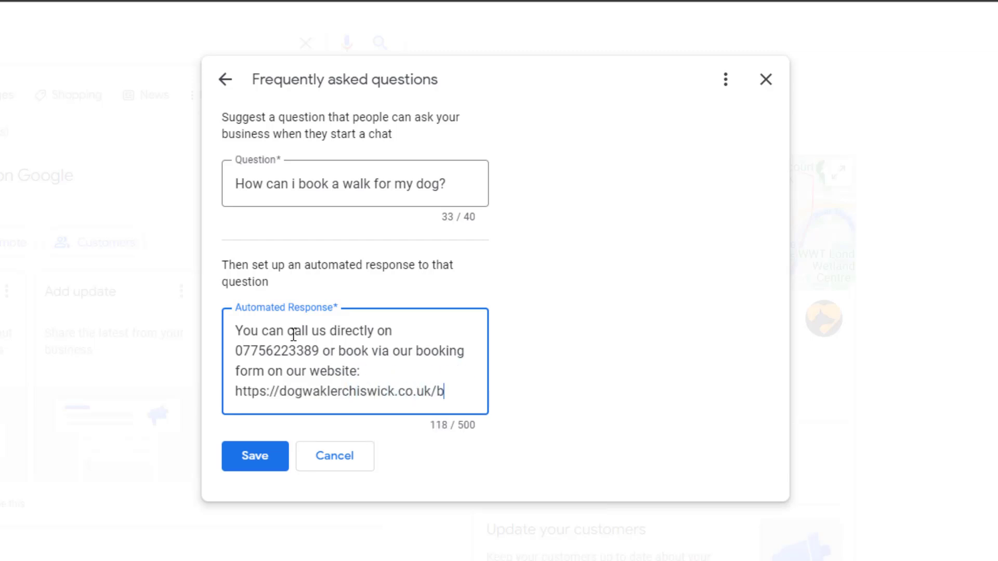
type("ookings")
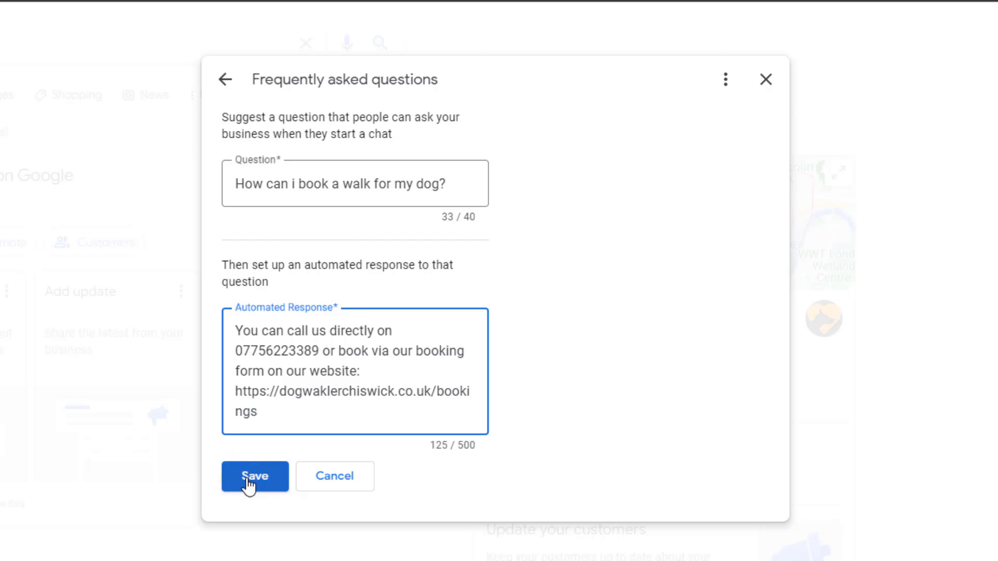
left_click(248, 485)
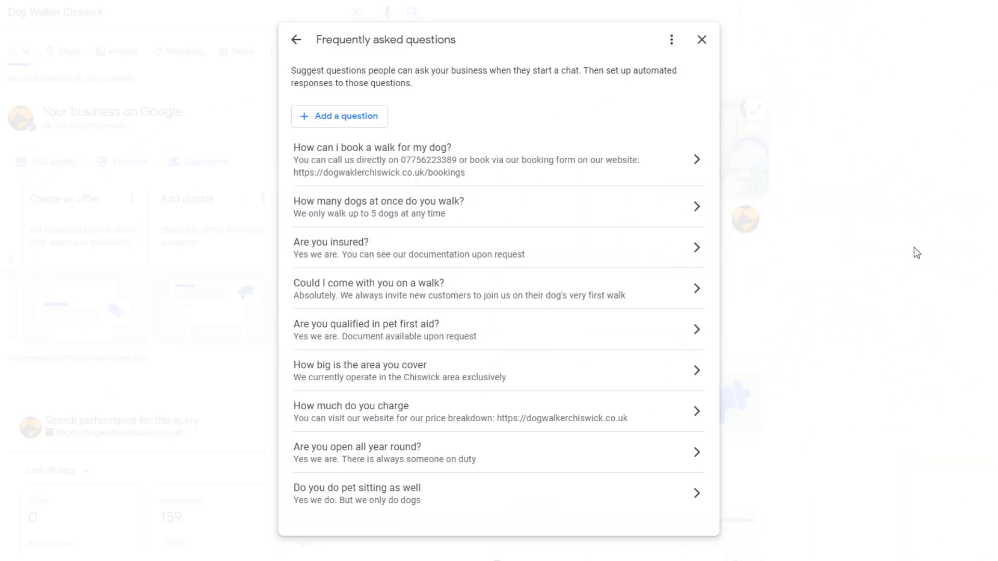
Delete the 'Are you insured?' FAQ and confirm its removal.
left_click(401, 256)
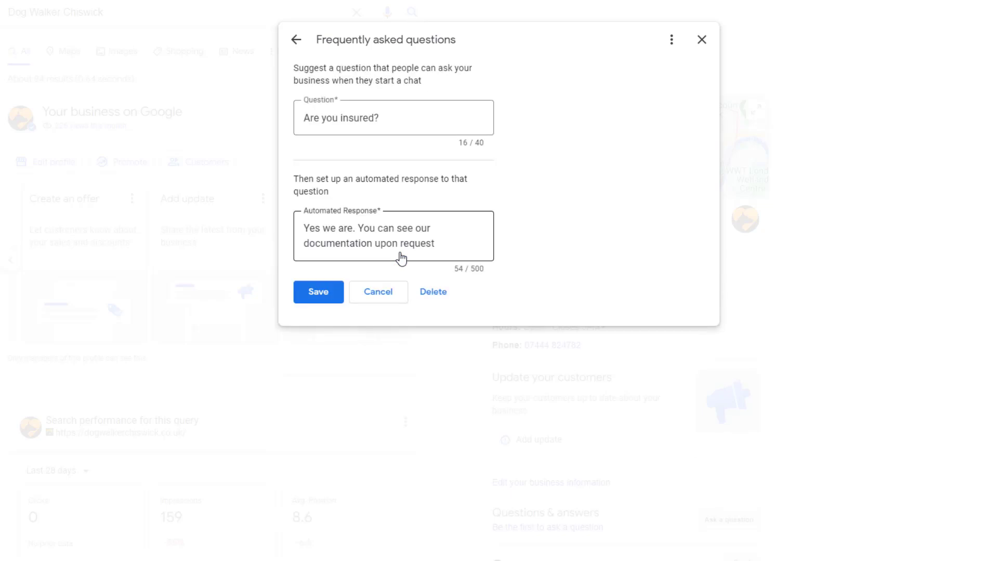
left_click(434, 292)
left_click(627, 332)
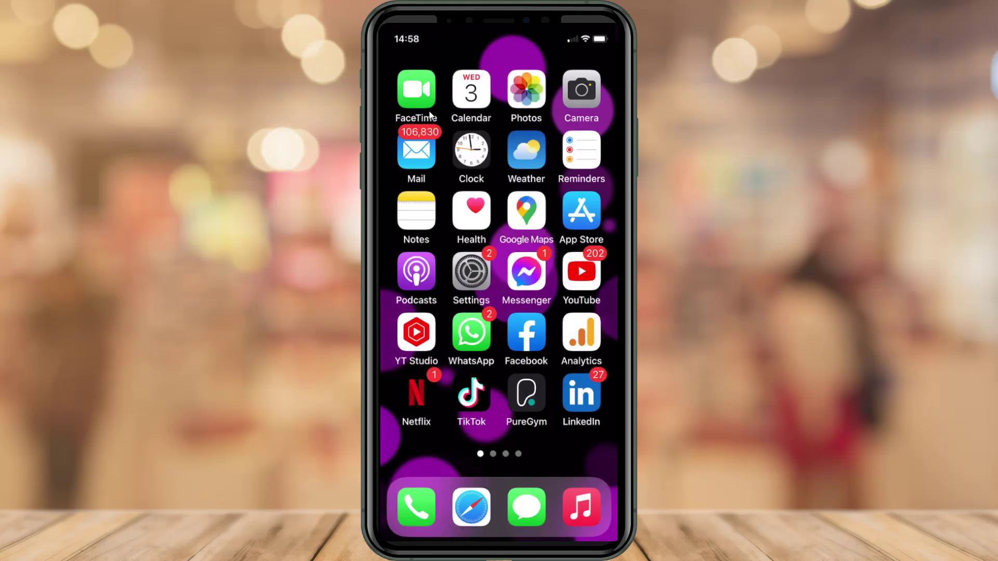
In Google Maps, search 'dog walker chiswick' and open the Dog Walker Chiswick listing.
left_click(527, 213)
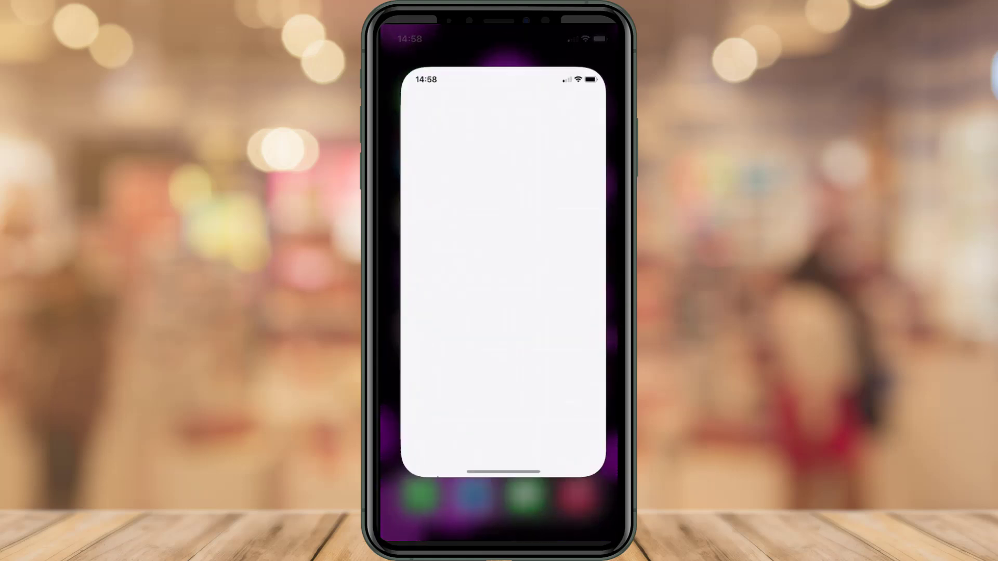
left_click(595, 73)
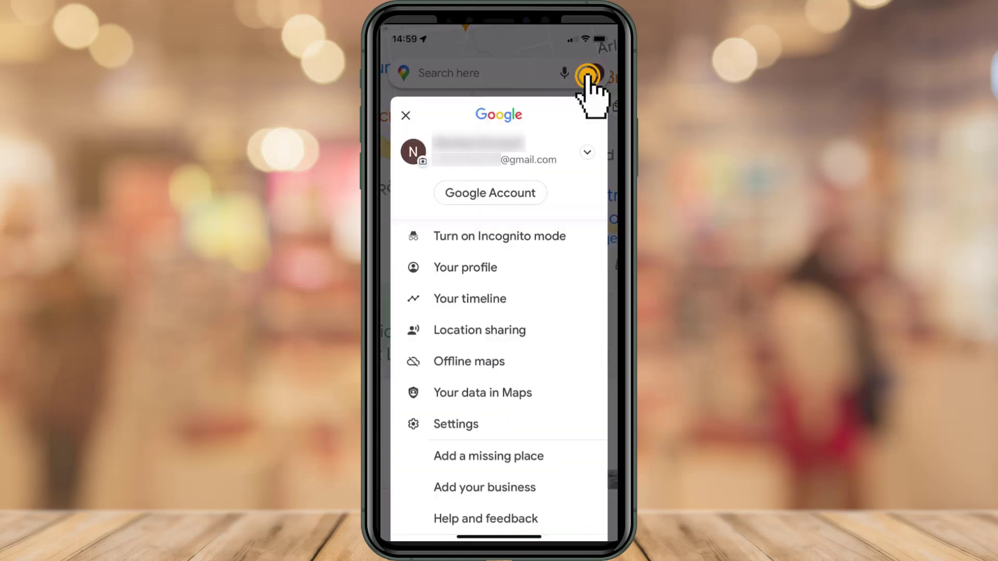
left_click(405, 115)
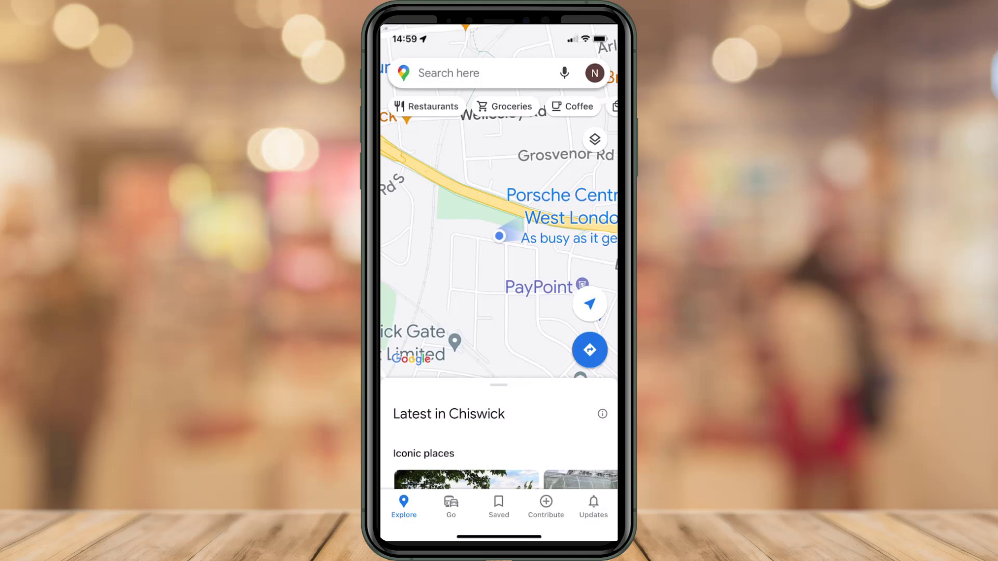
left_click(422, 71)
type("dog walker chiswi")
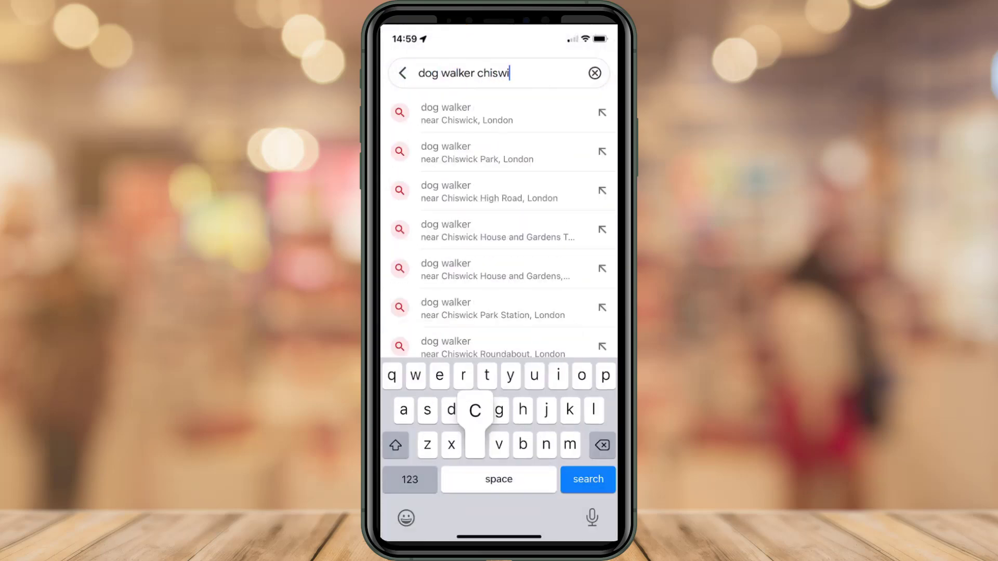
type("ck")
key("Return")
left_click(482, 413)
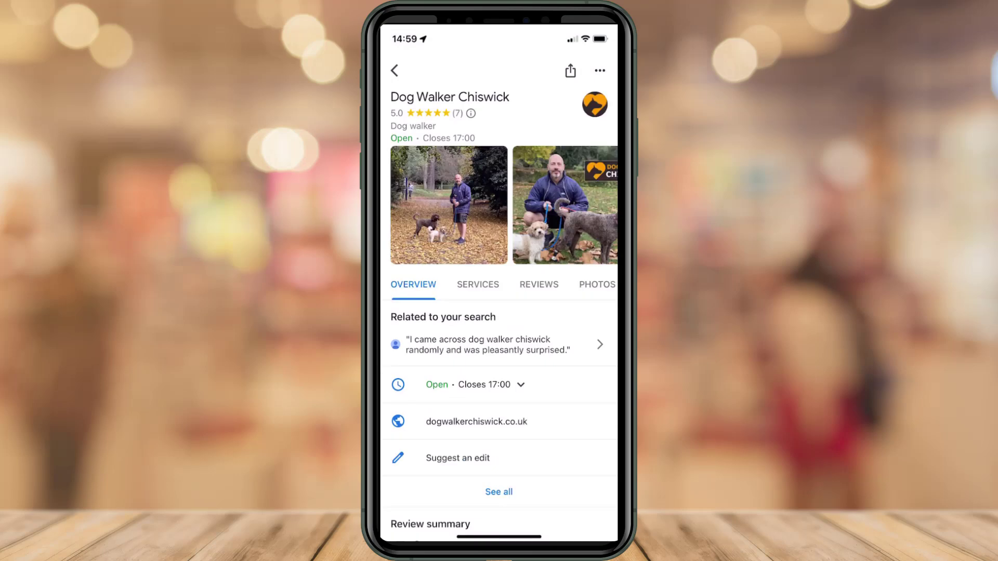
Start a chat with Dog Walker Chiswick, declining the notifications prompt.
scroll(499, 312, "down", 4)
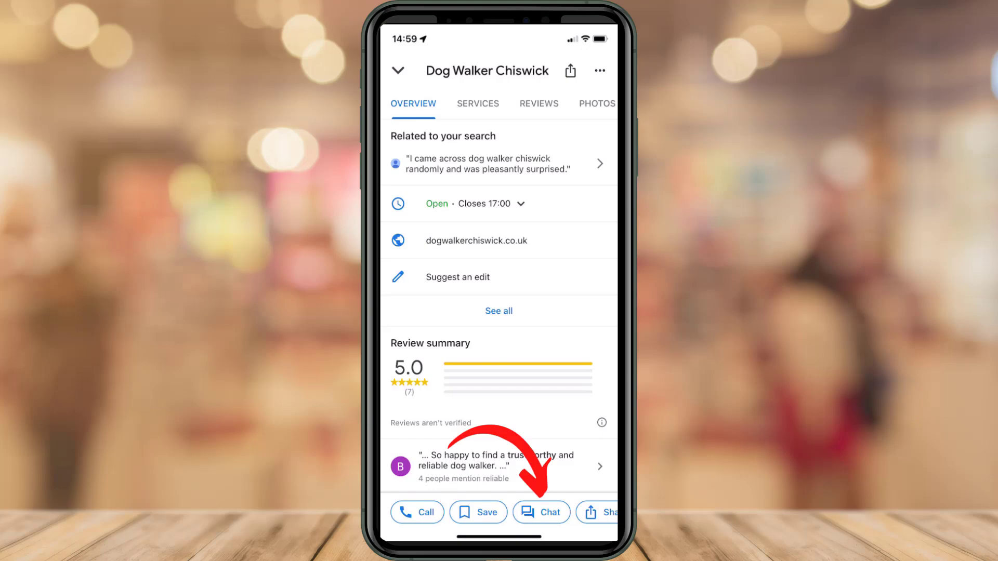
left_click(542, 512)
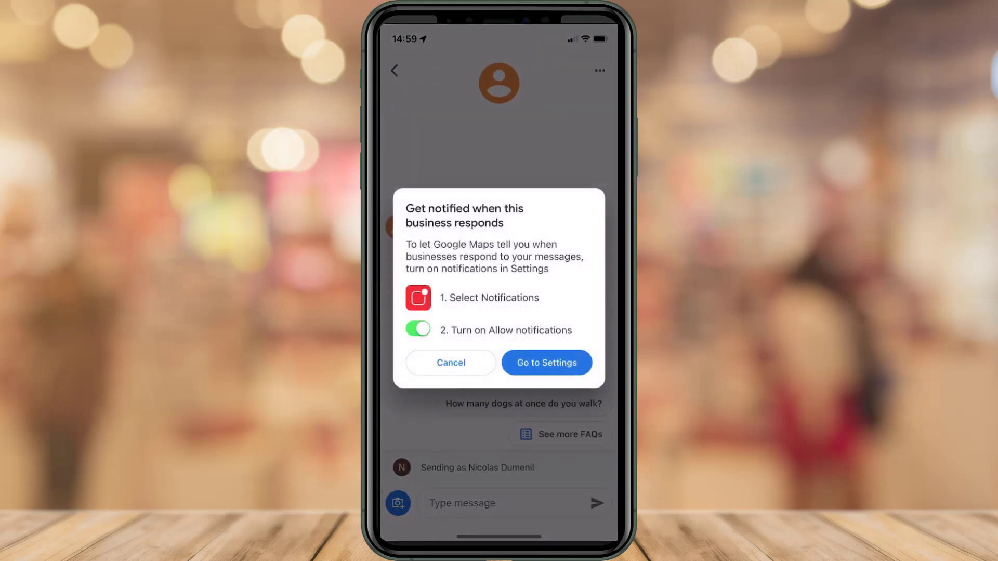
left_click(451, 363)
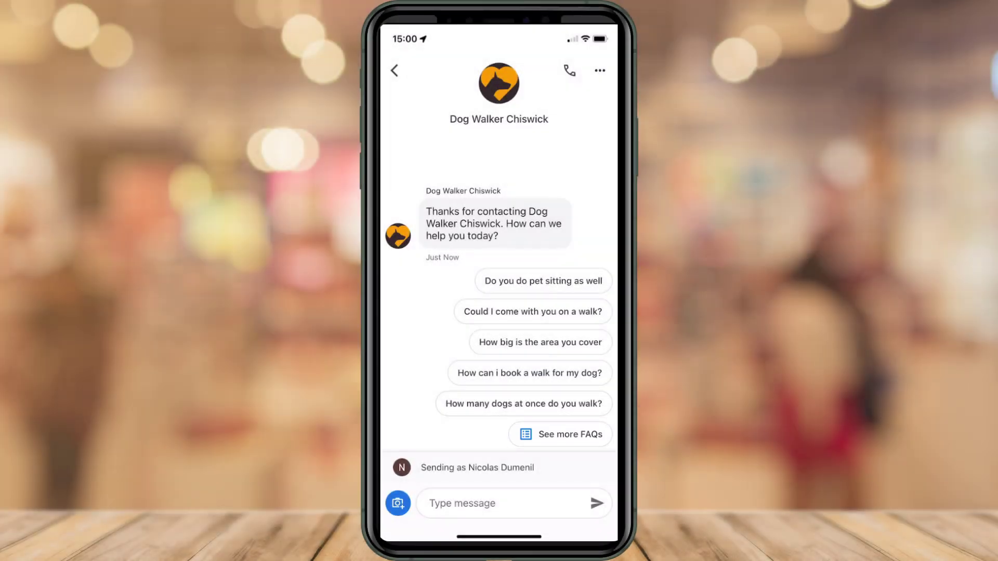
Send the 'How can i book a walk for my dog?' FAQ, then type 'Do you walk big dogs?'.
left_click(548, 371)
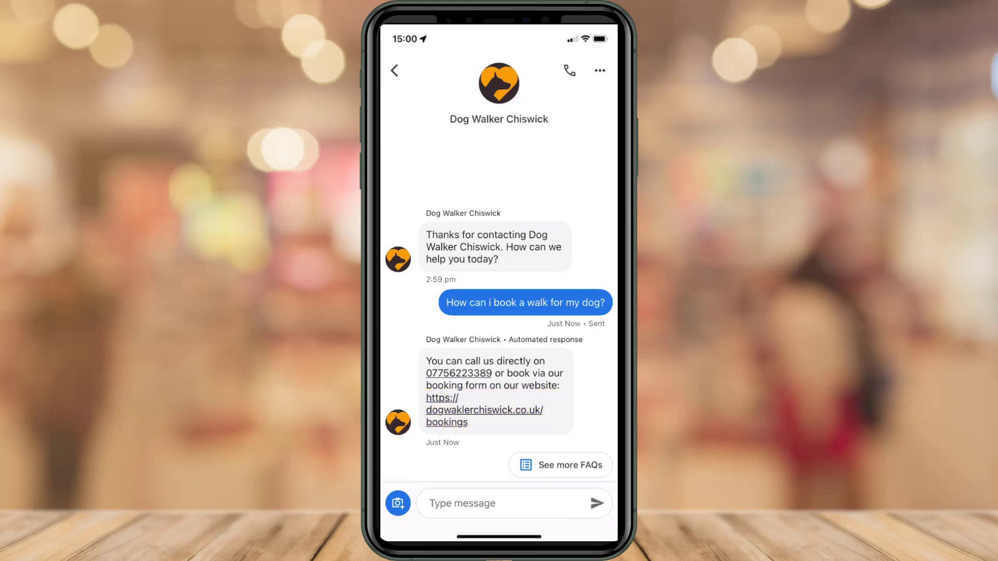
left_click(439, 503)
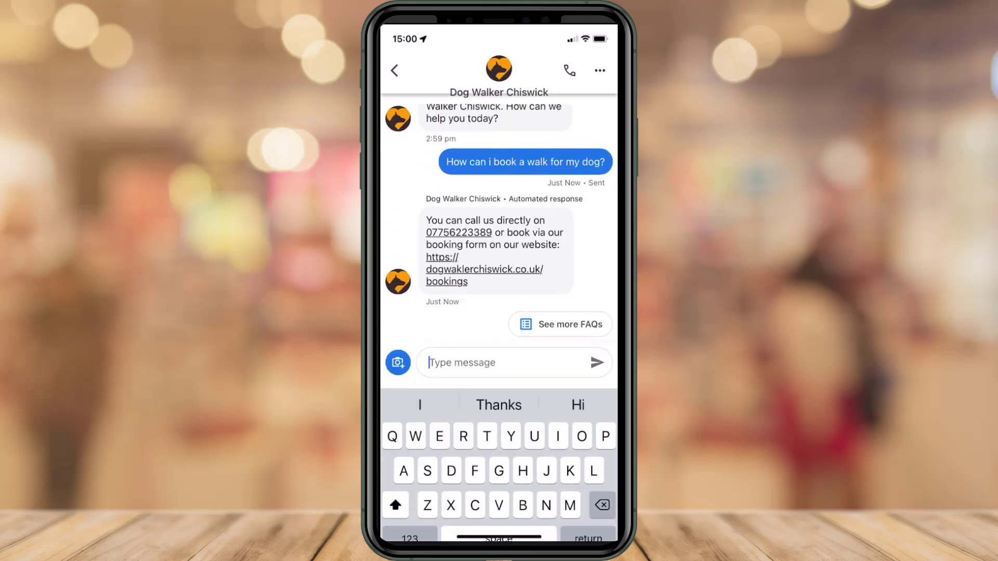
type("Do you walk big d")
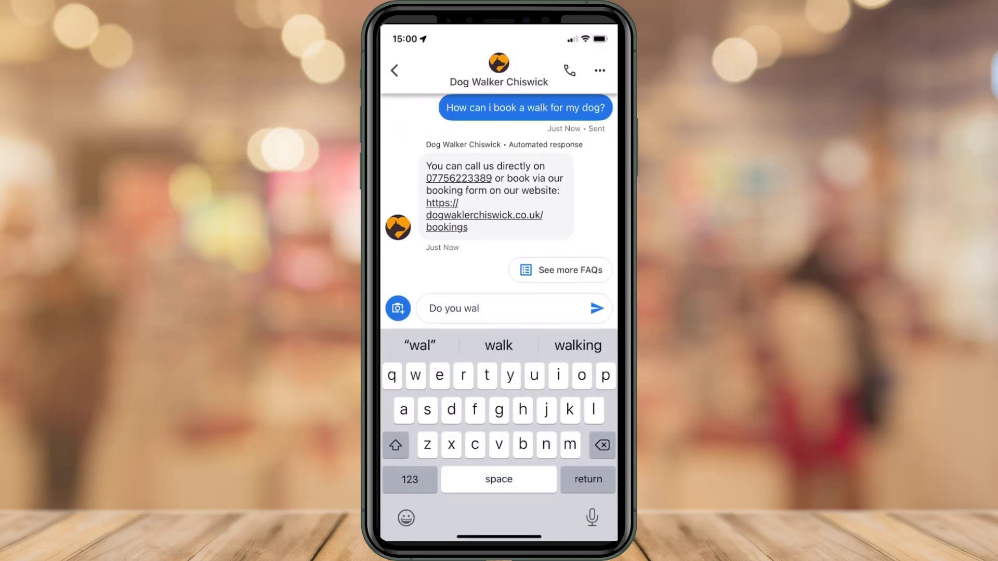
type("ogs?")
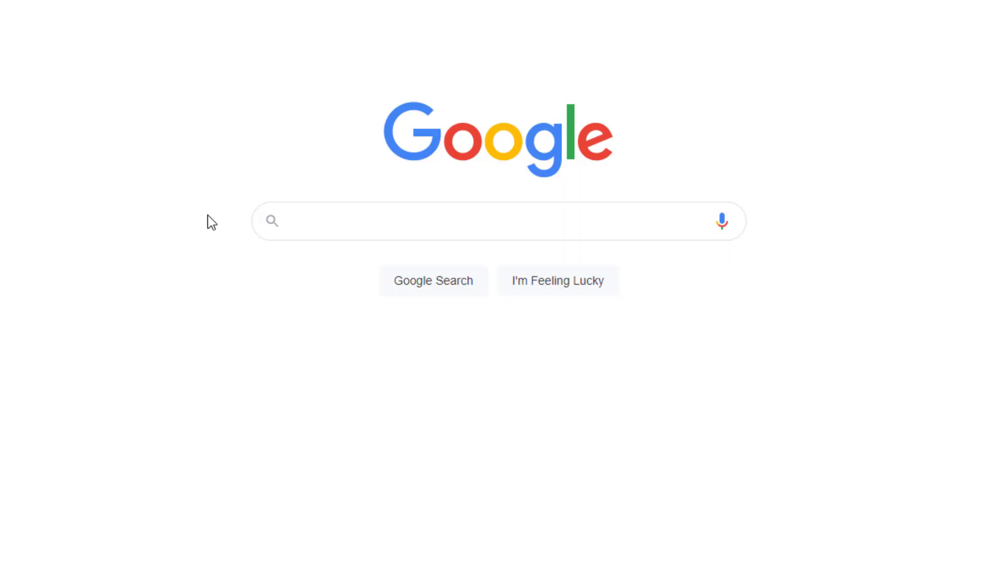
Find the business via a 'my business' search and open its Messages > Messaging settings.
type("my business")
left_click(459, 278)
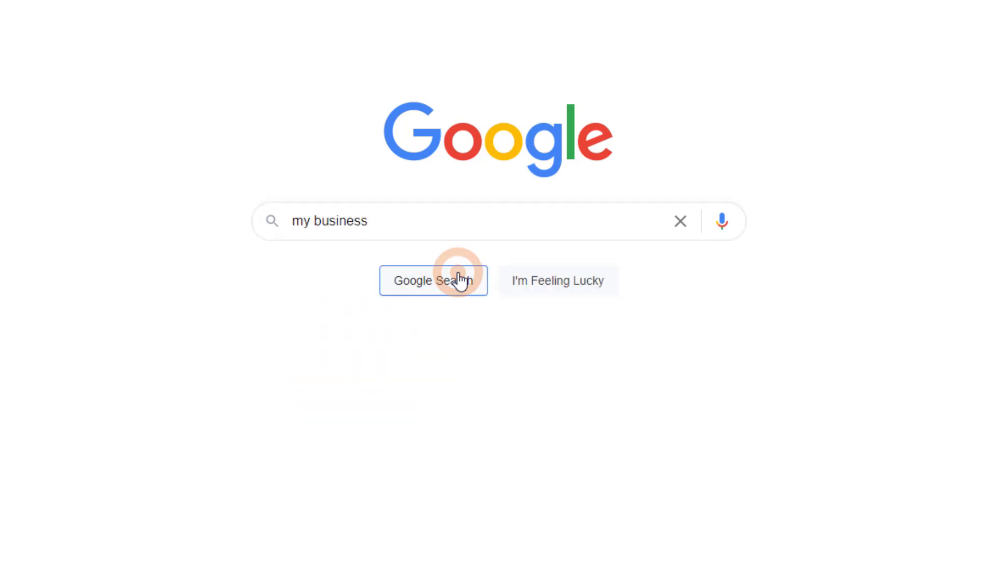
left_click(452, 450)
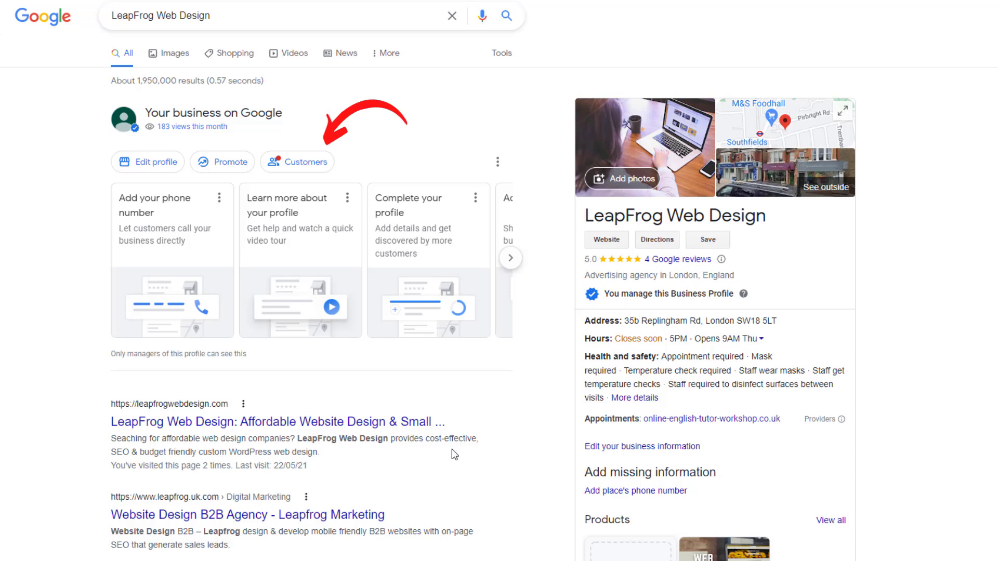
left_click(314, 162)
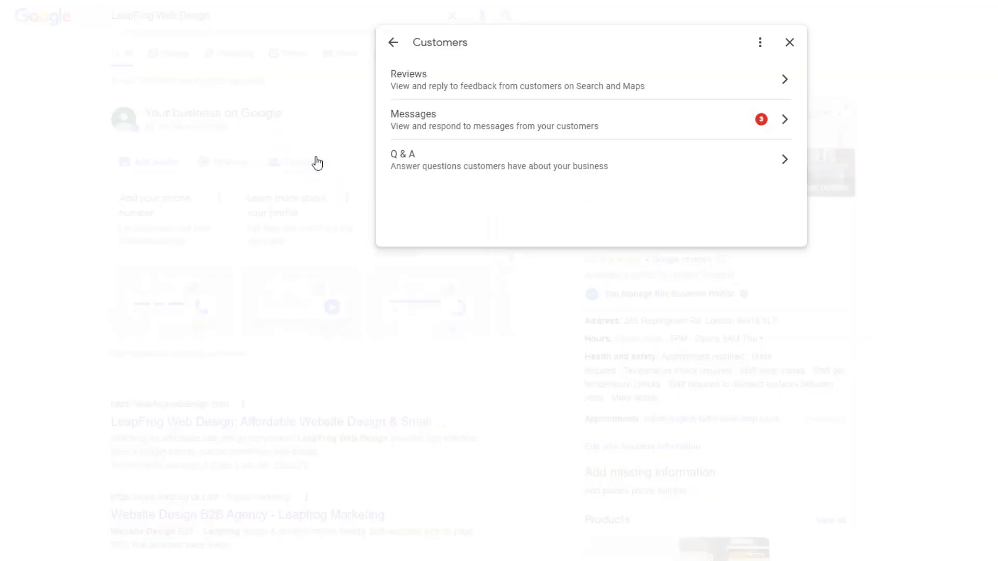
left_click(508, 120)
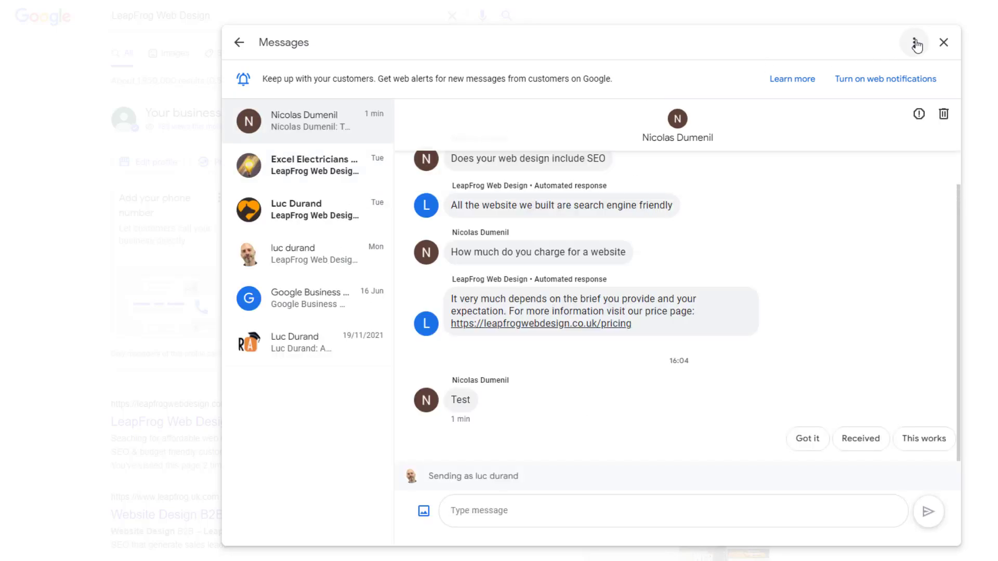
left_click(915, 44)
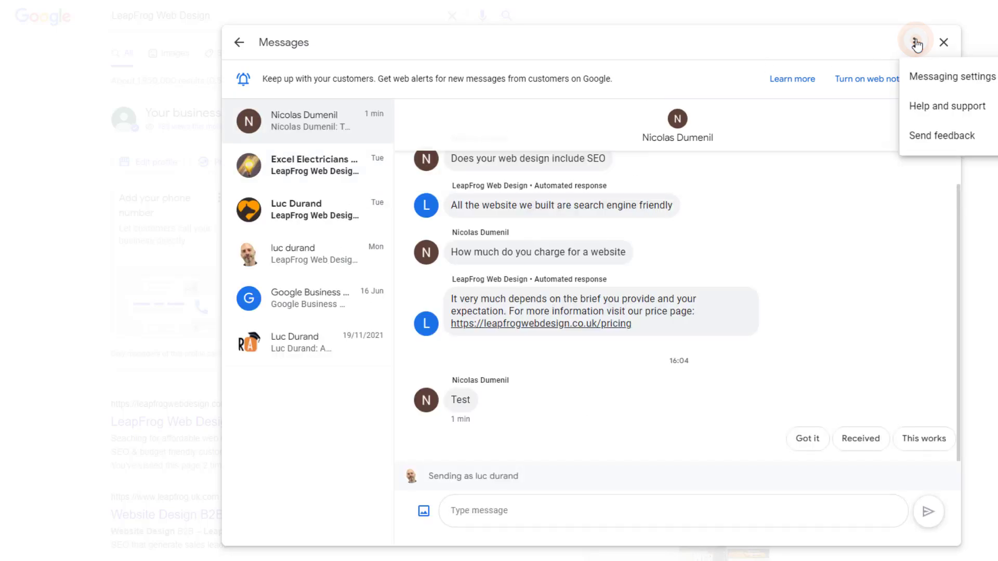
left_click(925, 84)
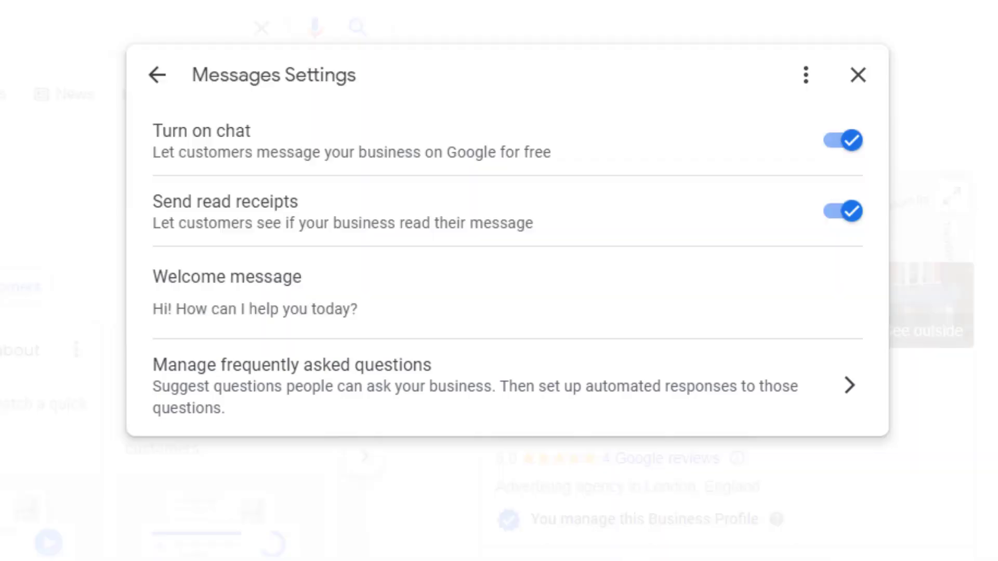
Open the frequently asked questions manager and begin adding a new question.
left_click(330, 392)
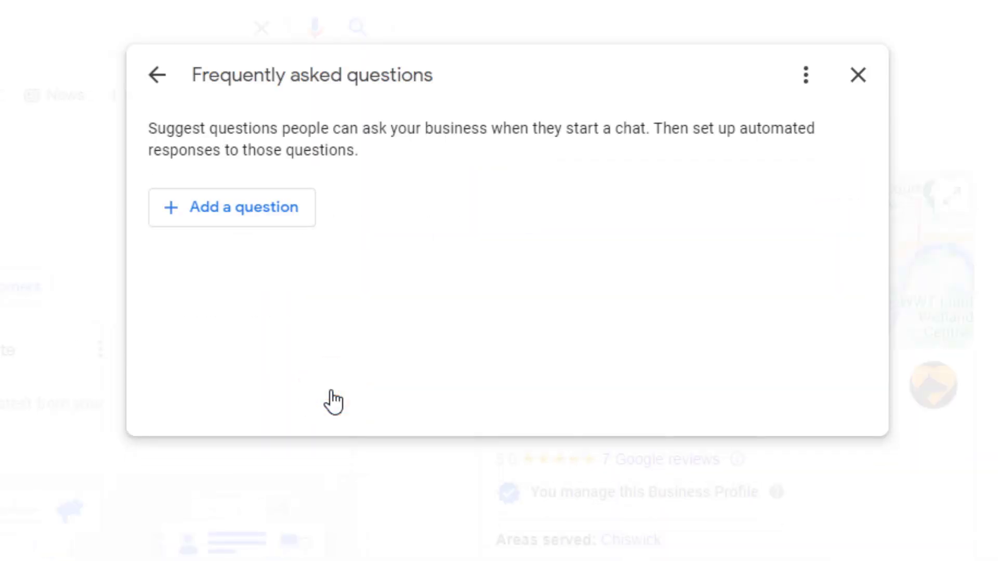
left_click(265, 218)
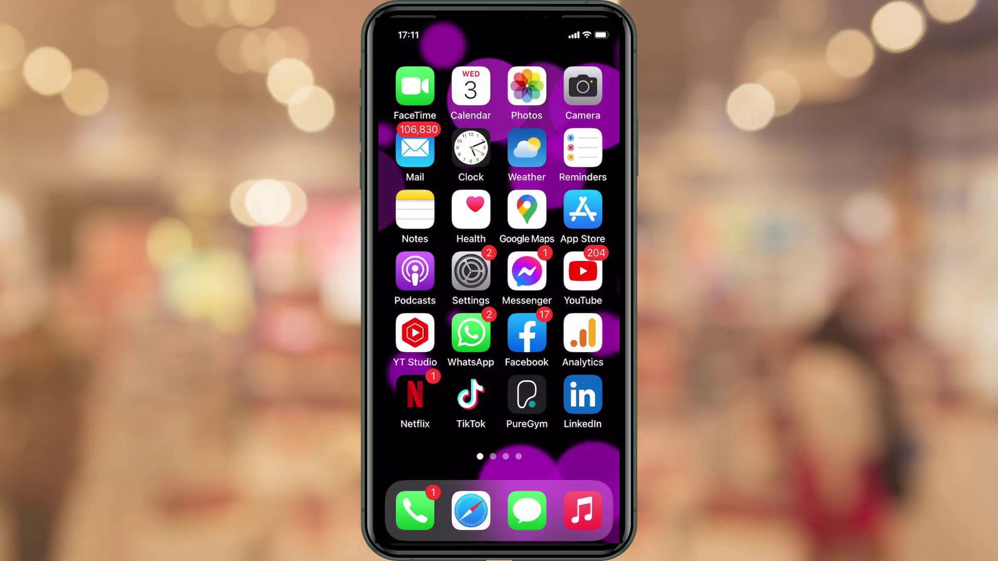
Turn on chat alerts for Dog Walker Chiswick in Maps and go to its iOS Settings.
left_click(527, 210)
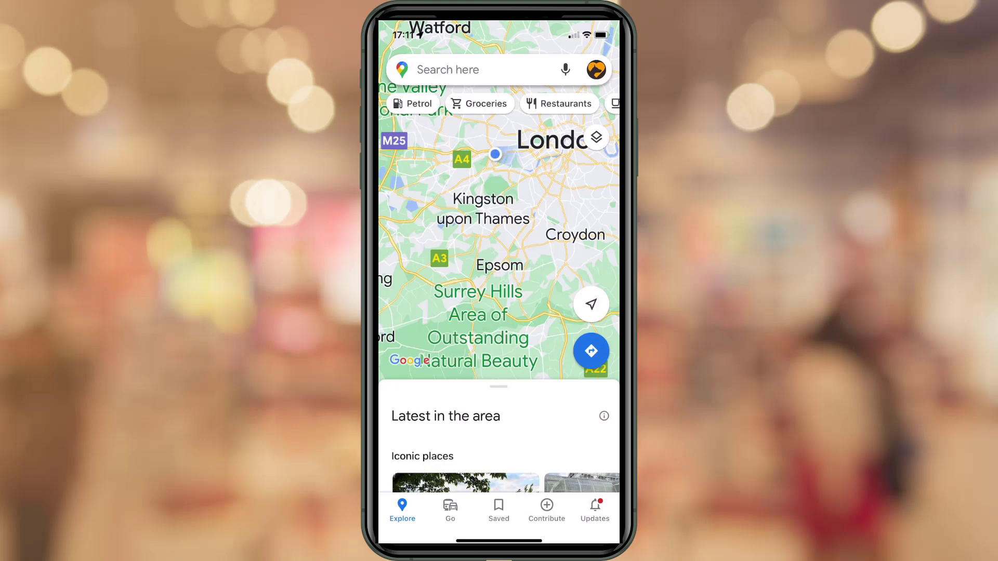
left_click(596, 69)
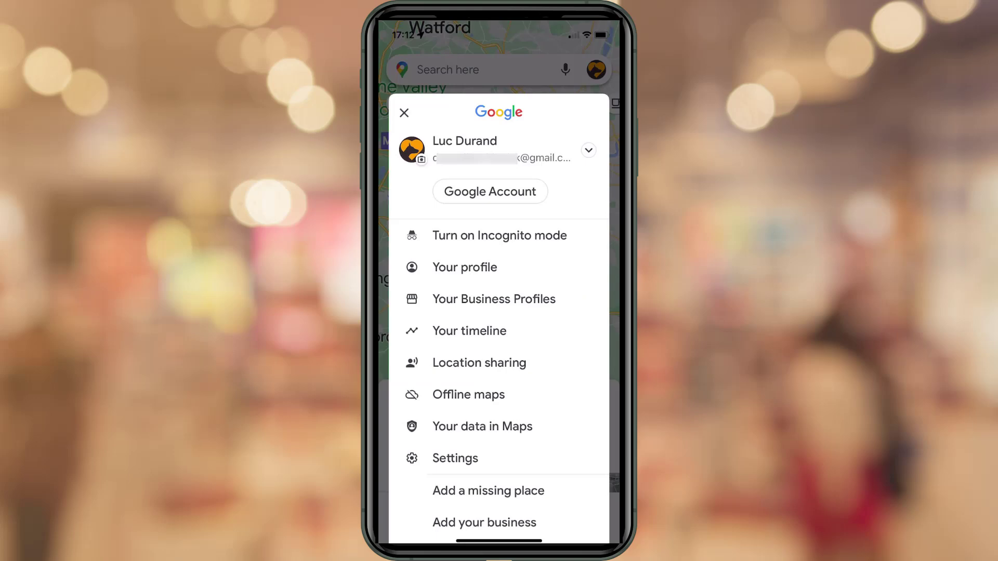
left_click(477, 300)
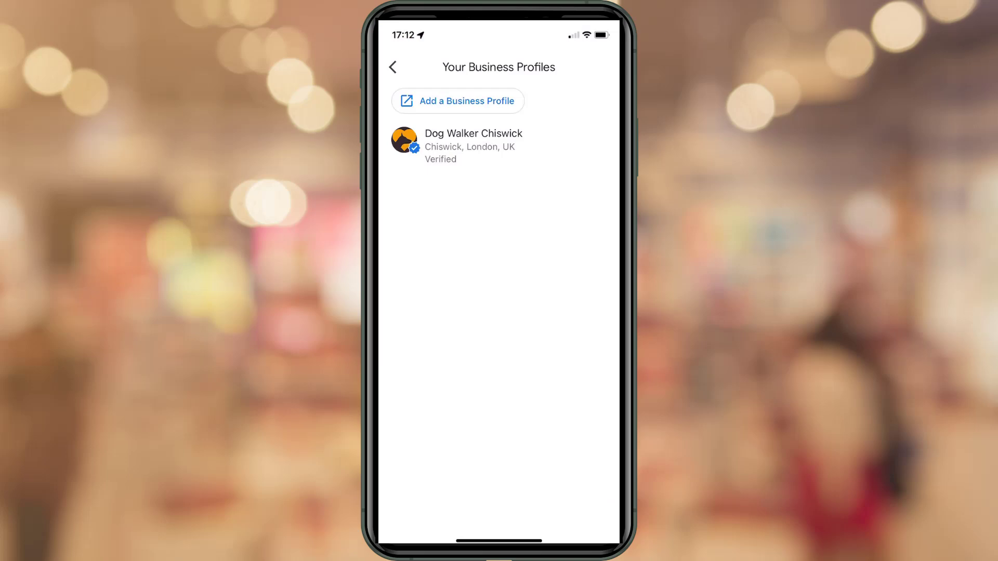
left_click(456, 146)
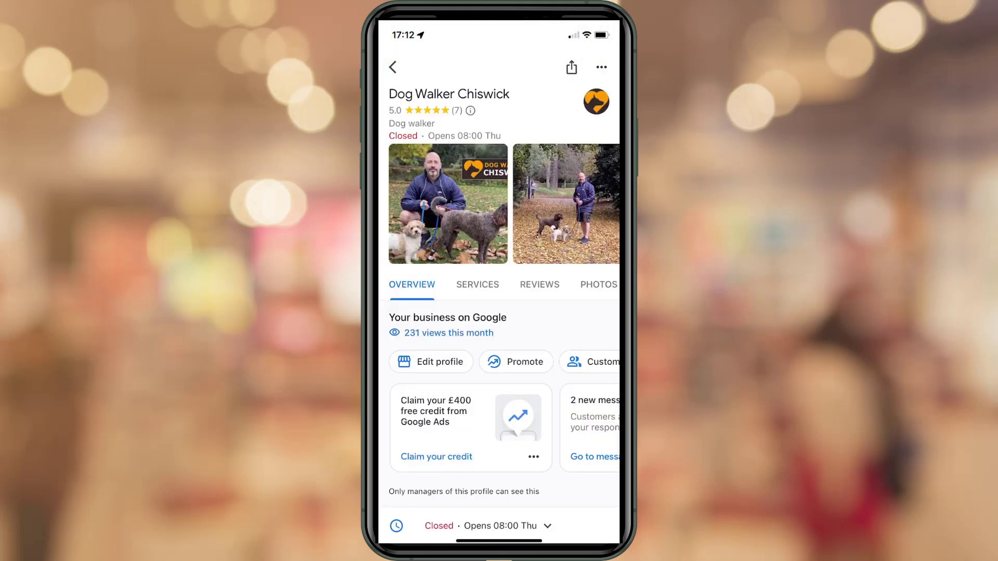
scroll(499, 428, "right", 5)
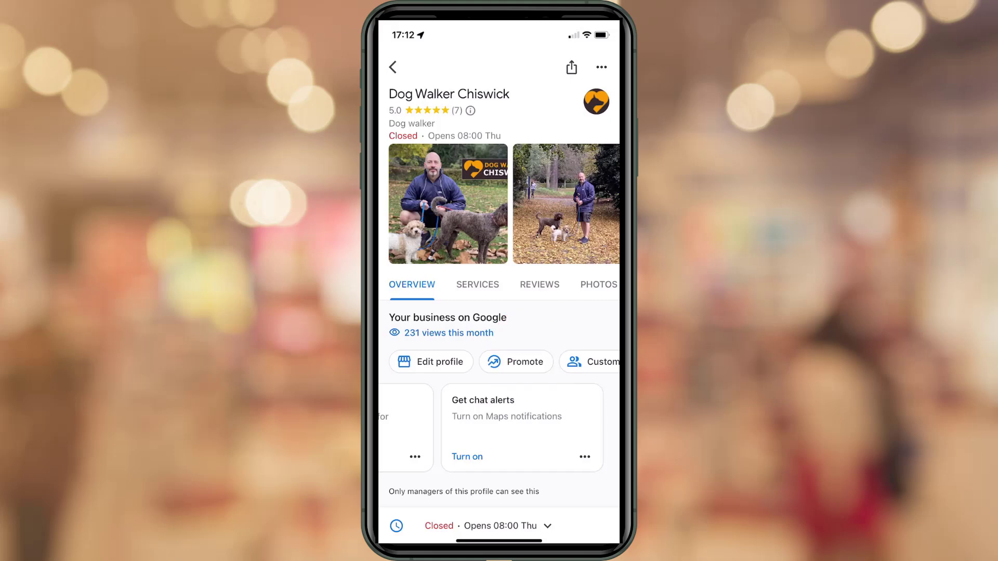
left_click(467, 457)
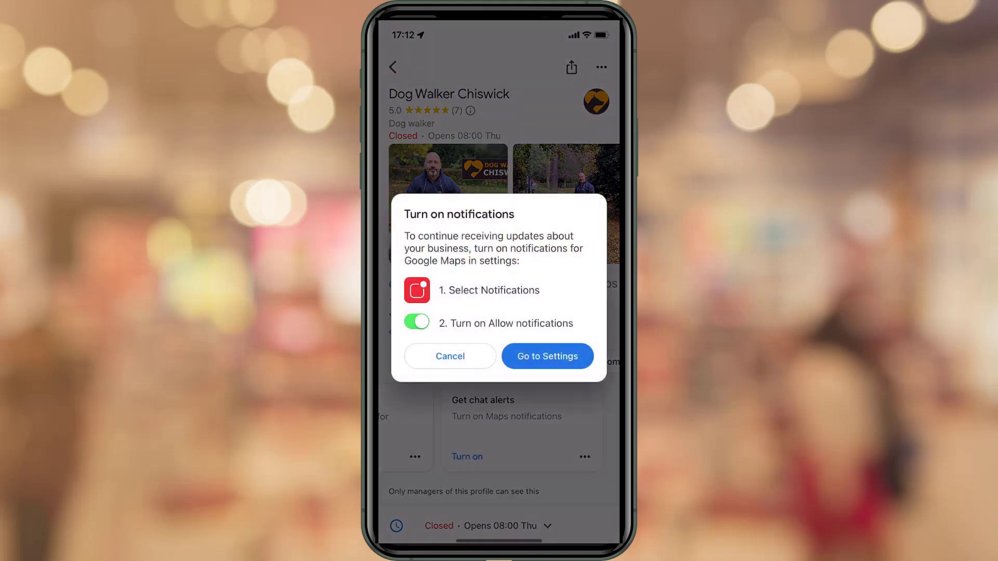
left_click(545, 358)
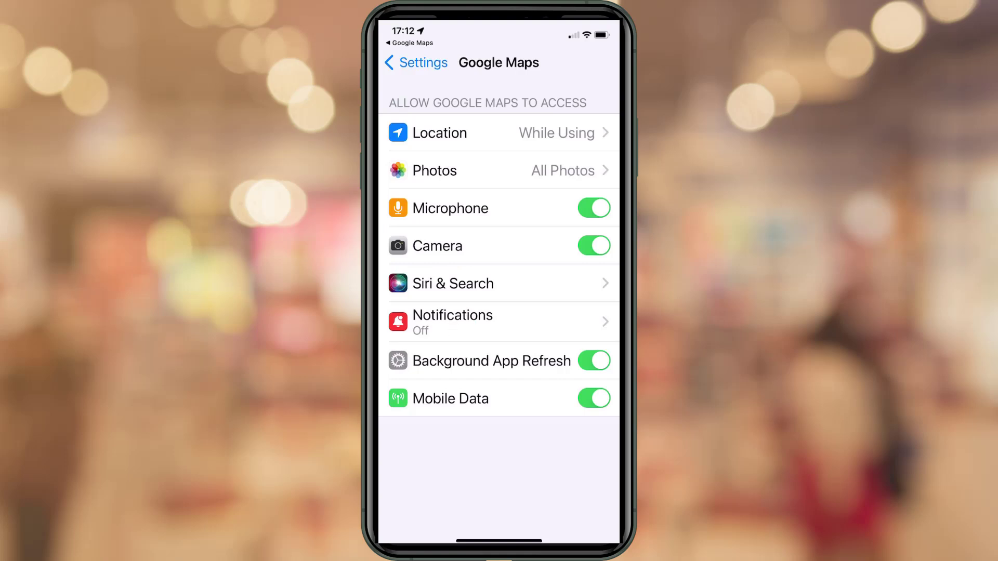
Allow Google Maps notifications, including Time-Sensitive Notifications.
left_click(458, 319)
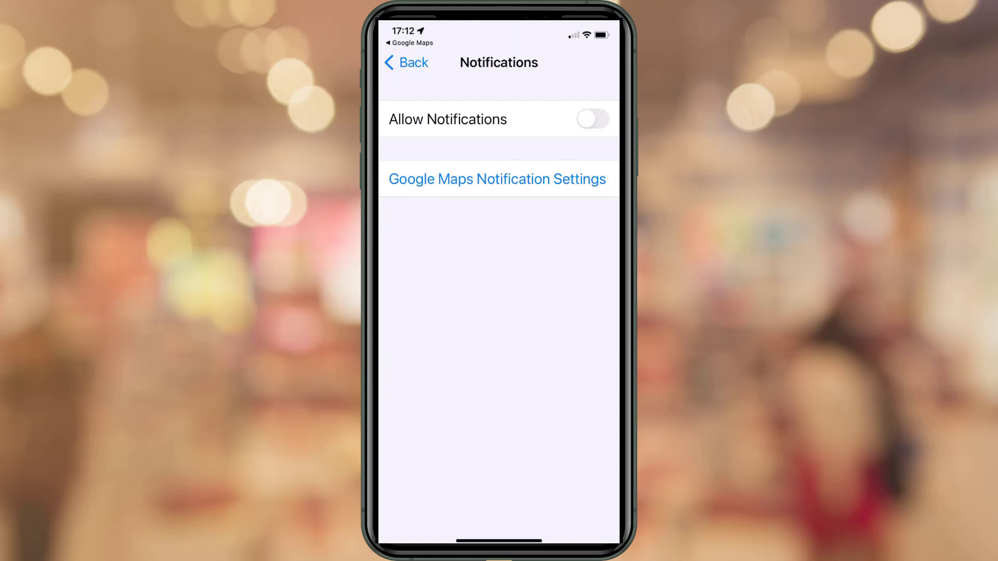
left_click(593, 119)
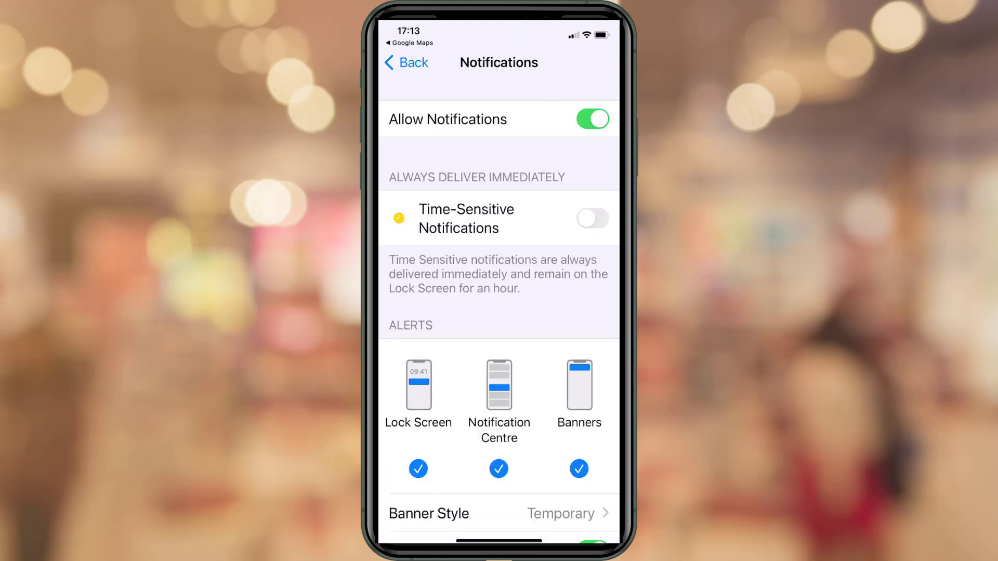
left_click(593, 218)
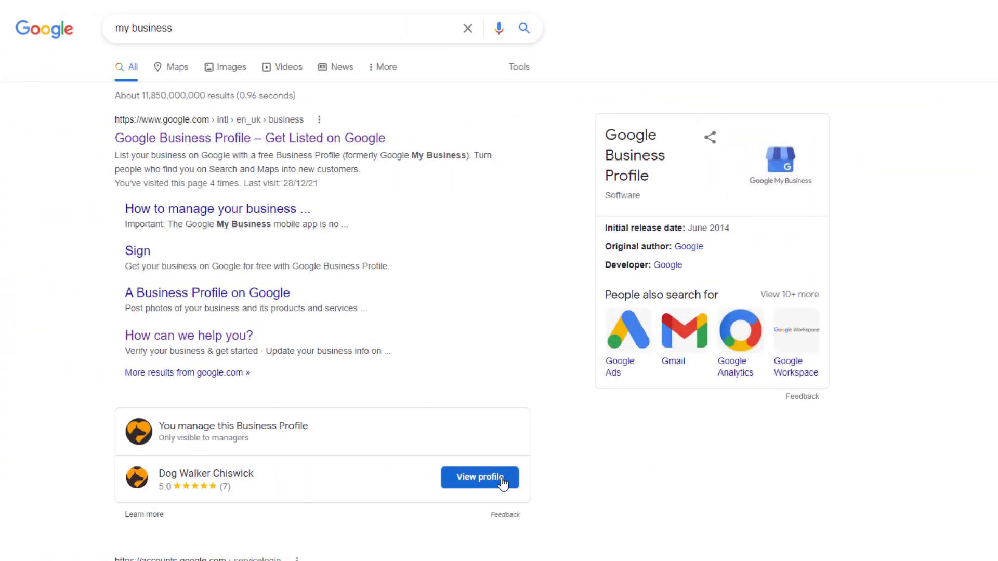
left_click(481, 481)
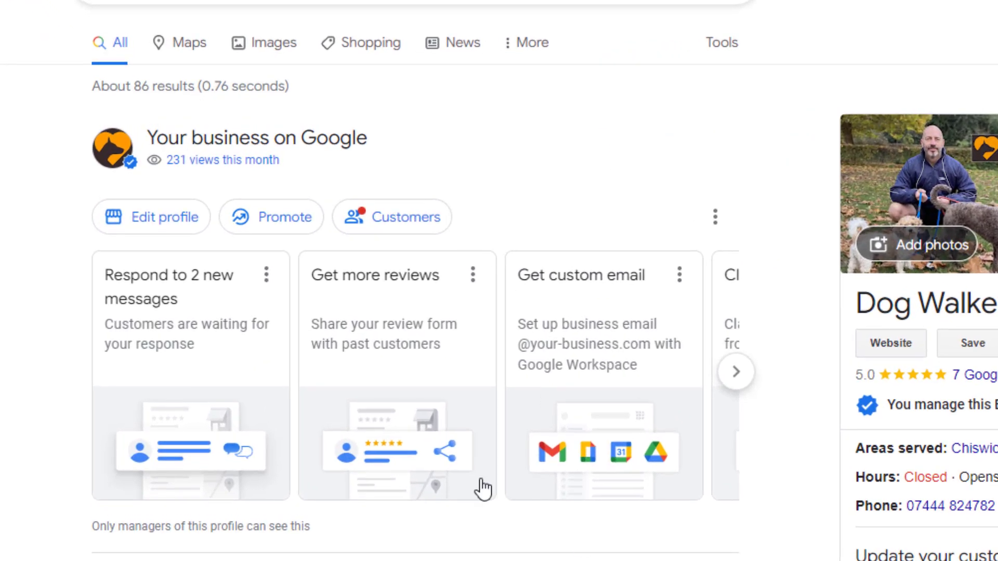
left_click(404, 226)
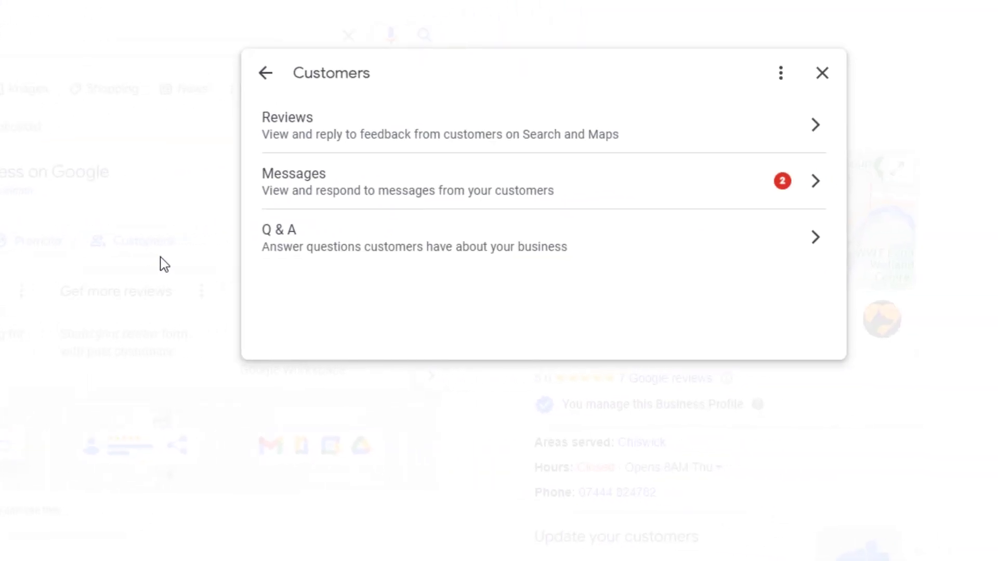
left_click(510, 179)
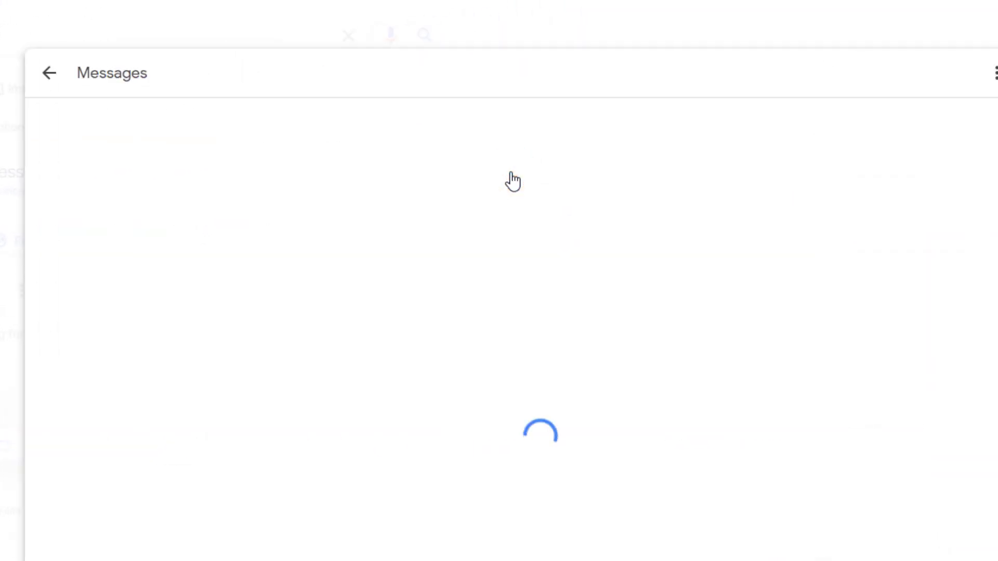